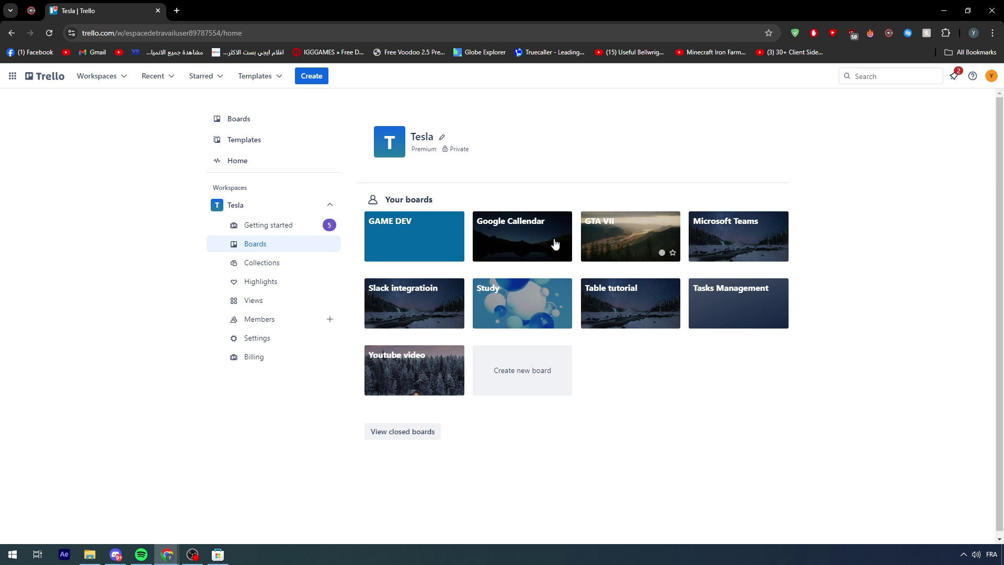
# - Open the GAME DEV board and view the list actions available for its Done ! list
pyautogui.click(424, 246)
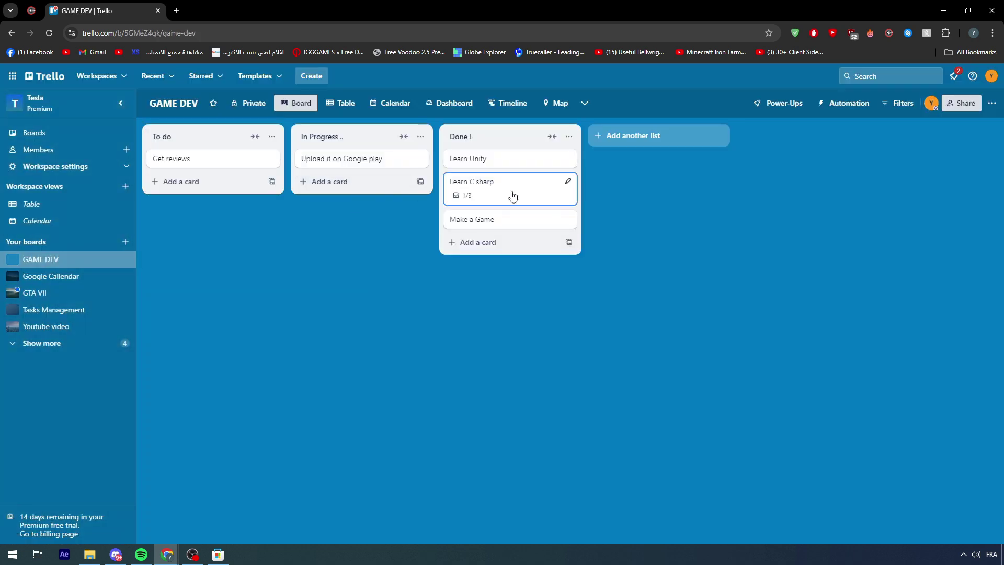
pyautogui.click(569, 136)
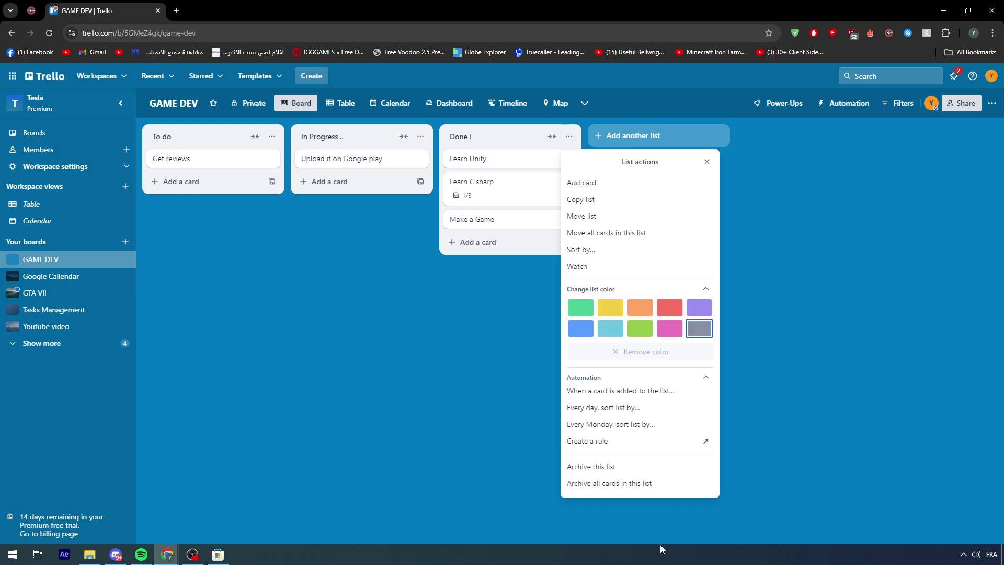
pyautogui.click(438, 439)
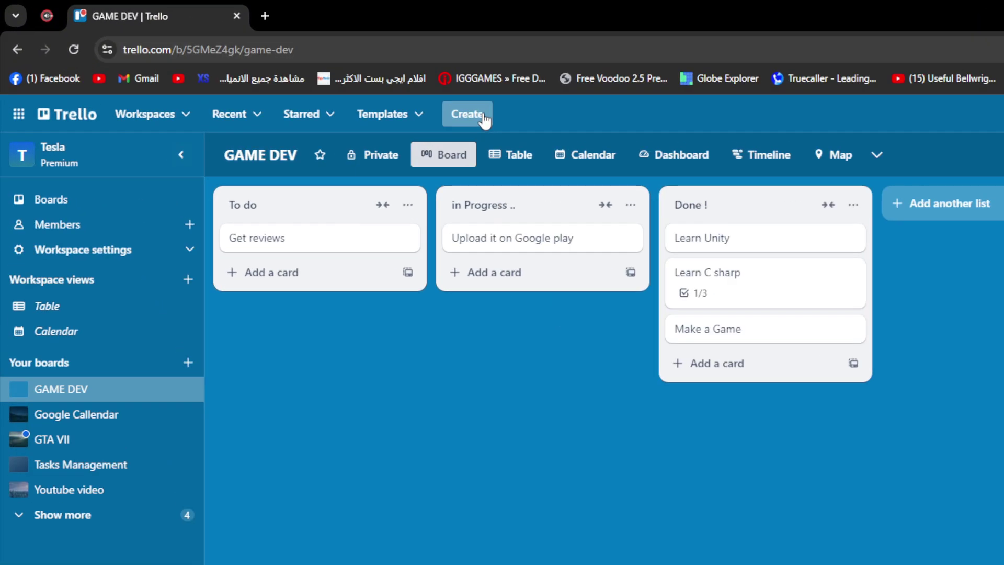
# - Create a new board titled "eaz" with the red-orange gradient background and Workspace visibility
pyautogui.click(324, 77)
pyautogui.click(489, 157)
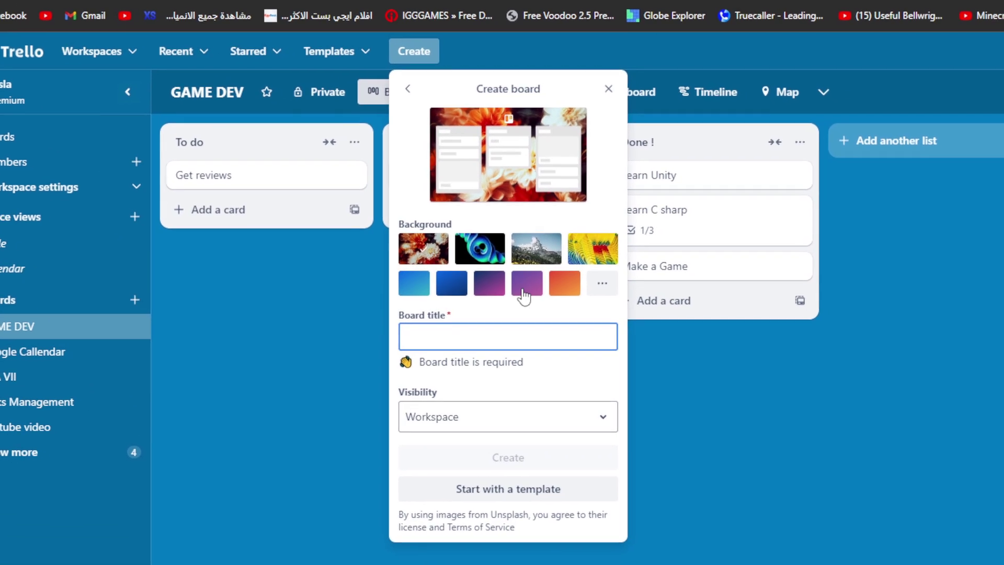
pyautogui.click(617, 338)
pyautogui.click(530, 390)
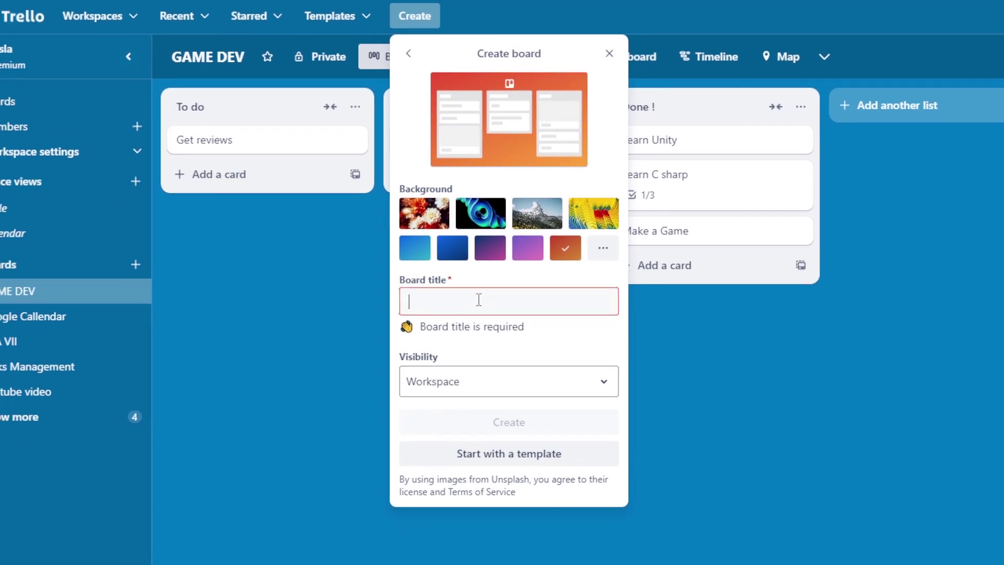
pyautogui.write('eaz')
pyautogui.click(503, 421)
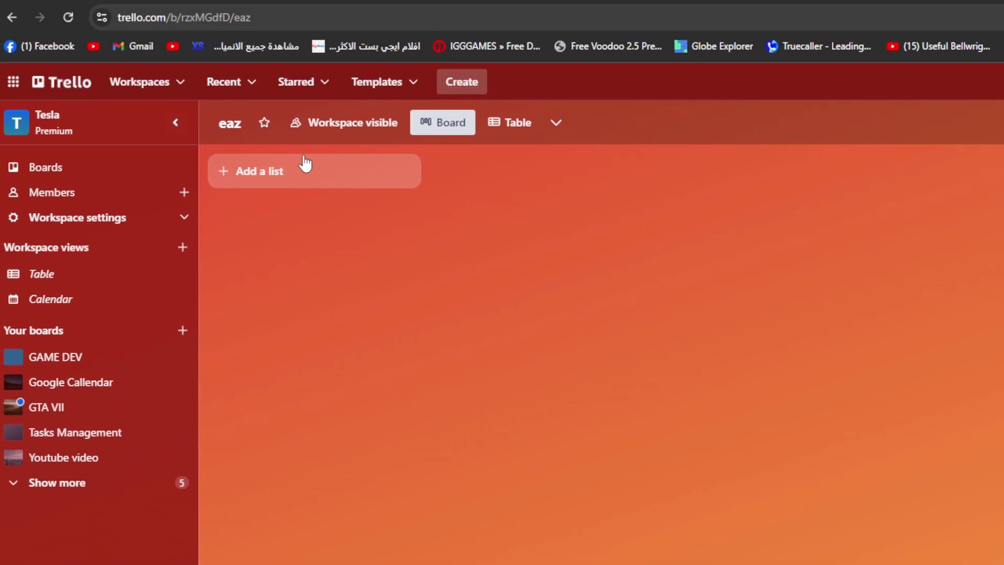
# - Add a list named "TO DO LIST" to the eaz board
pyautogui.click(264, 173)
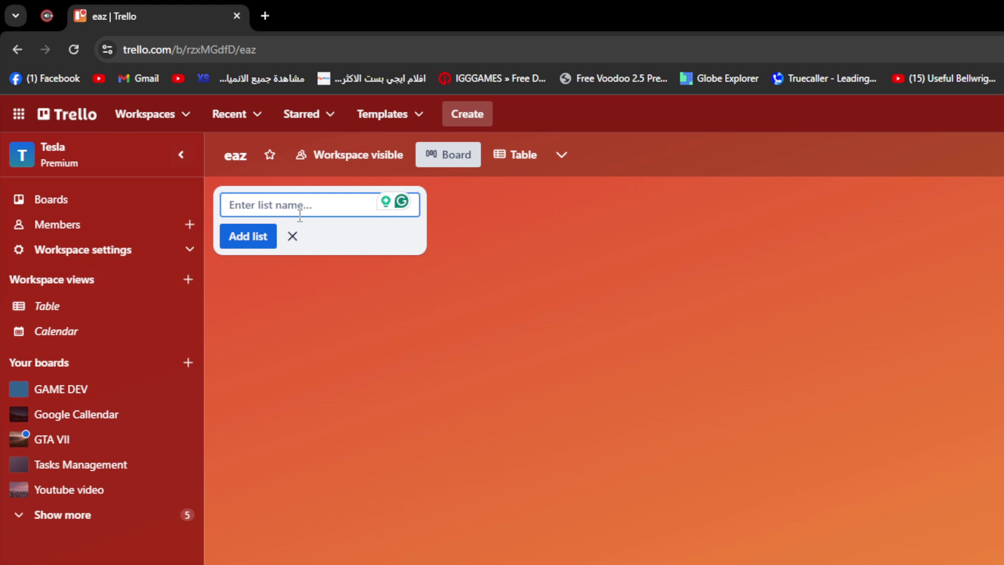
pyautogui.write('TO DO LIST')
pyautogui.press('Return')
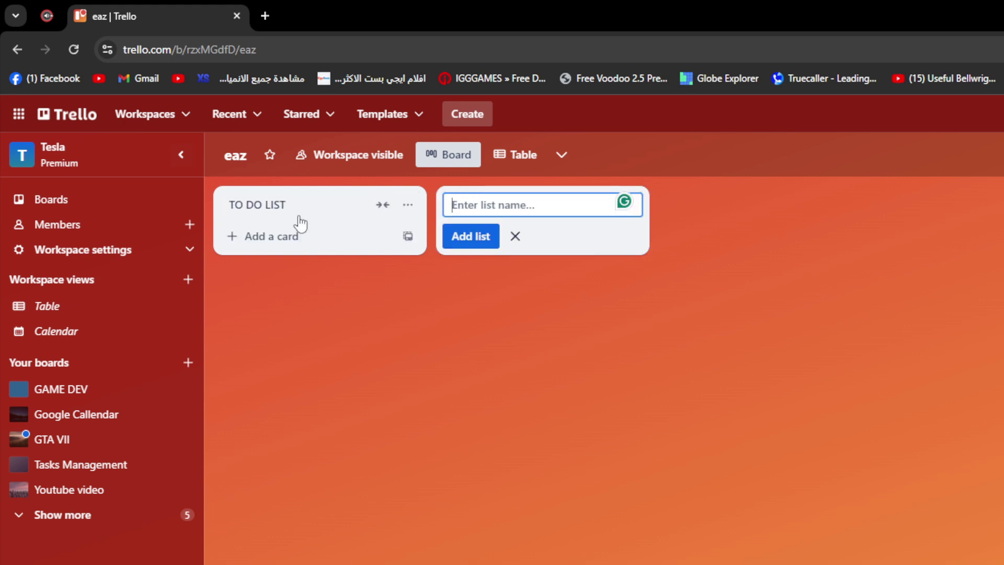
# - Add the cards "CARD 1", "CARD 2" and "CARD 3" to the TO DO LIST
pyautogui.click(276, 239)
pyautogui.write('CAR')
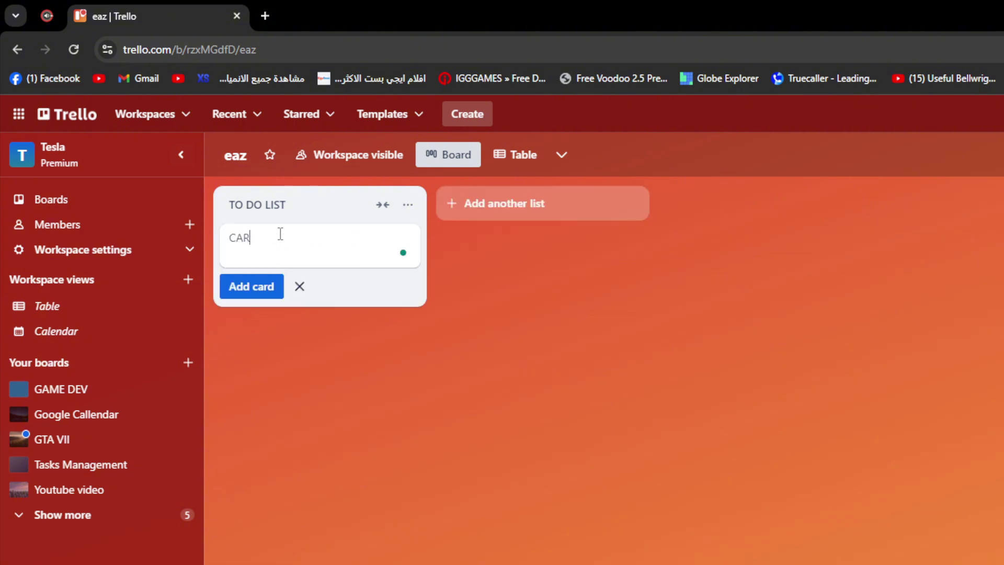
pyautogui.write('D 1')
pyautogui.press('Return')
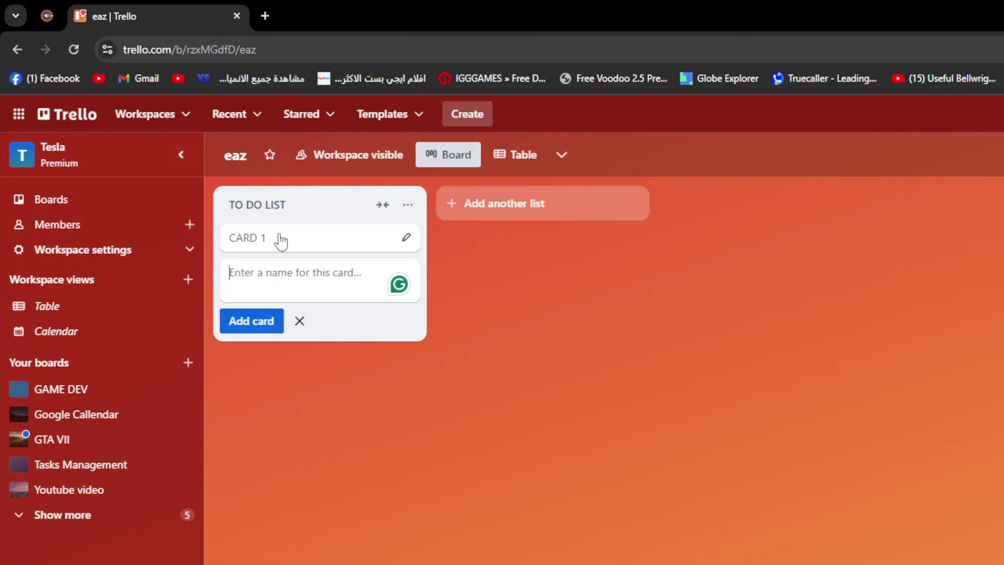
pyautogui.write('CARD 2')
pyautogui.press('Return')
pyautogui.write('CARD')
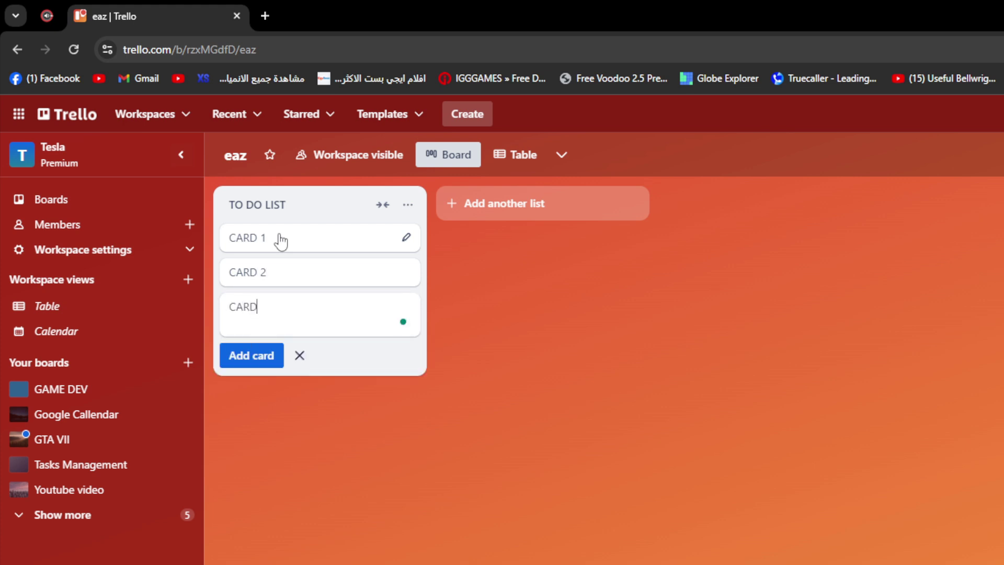
pyautogui.click(466, 285)
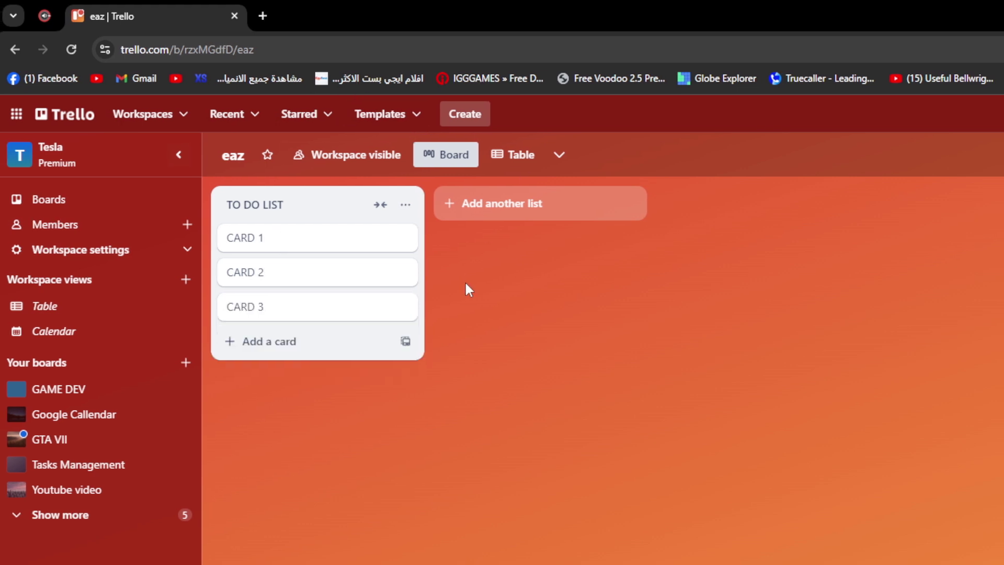
# - Add two more lists named "ON GOING" and "DONE" to the board
pyautogui.click(464, 204)
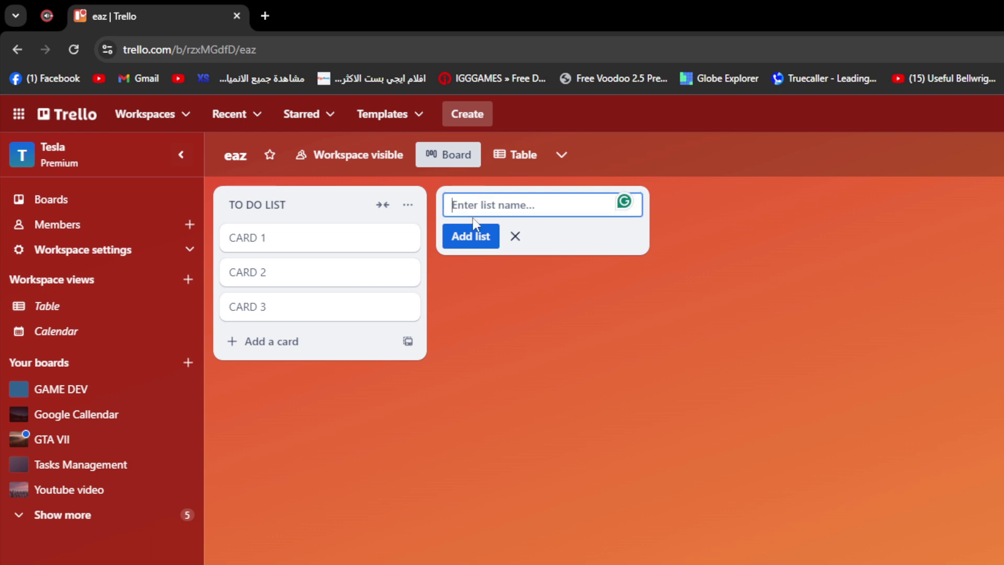
pyautogui.write('DO')
pyautogui.press('BackSpace')
pyautogui.write('O')
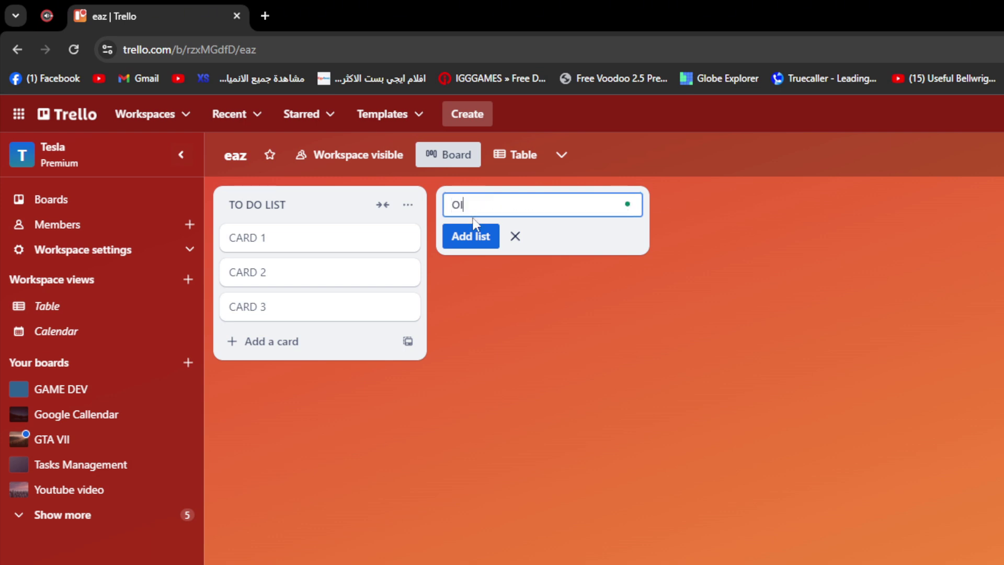
pyautogui.write('N GOING')
pyautogui.press('Return')
pyautogui.write('DONE')
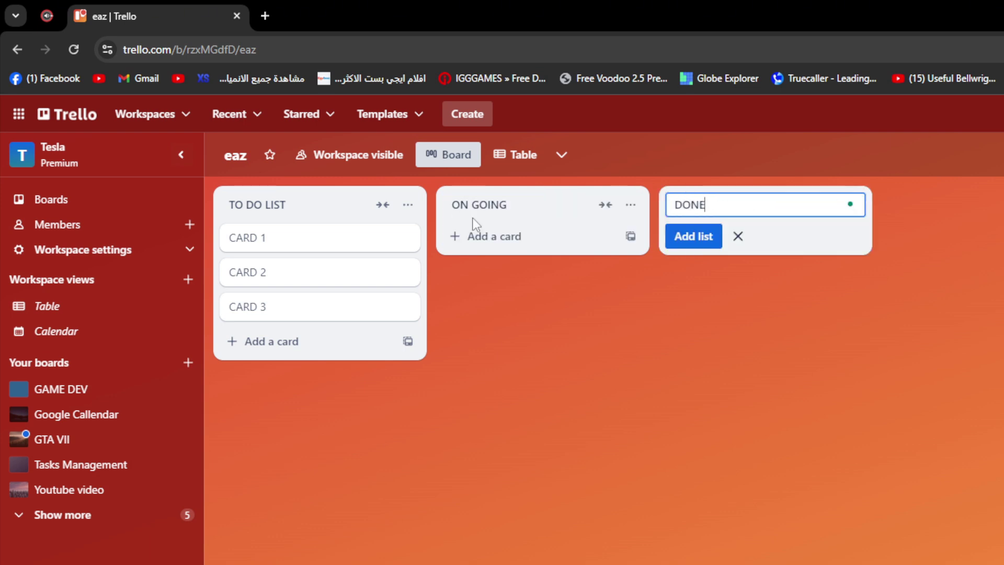
pyautogui.press('Return')
pyautogui.press('Escape')
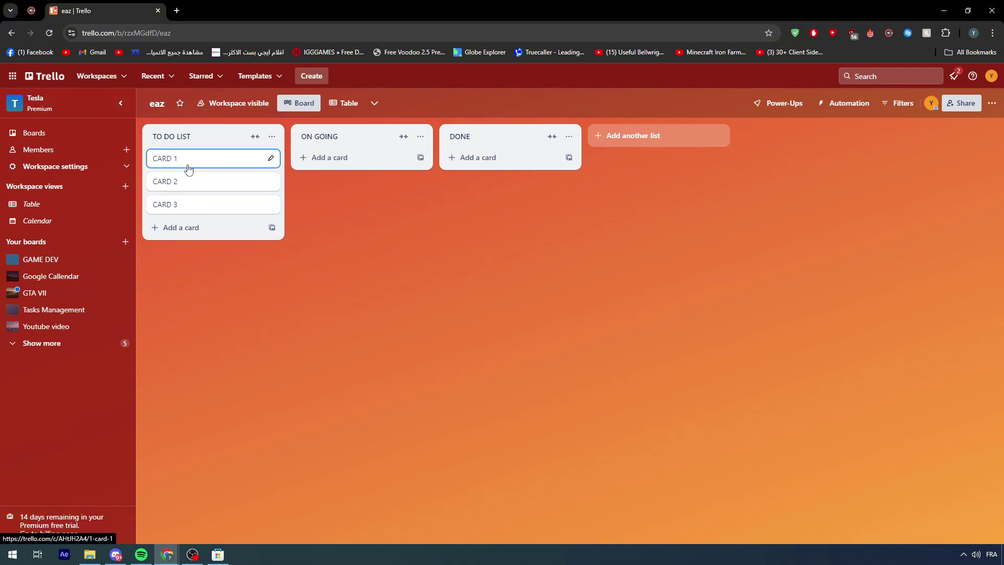
# - Move the cards from the TO DO LIST to the DONE list, keeping them in order
pyautogui.moveTo(178, 165); pyautogui.dragTo(460, 158)
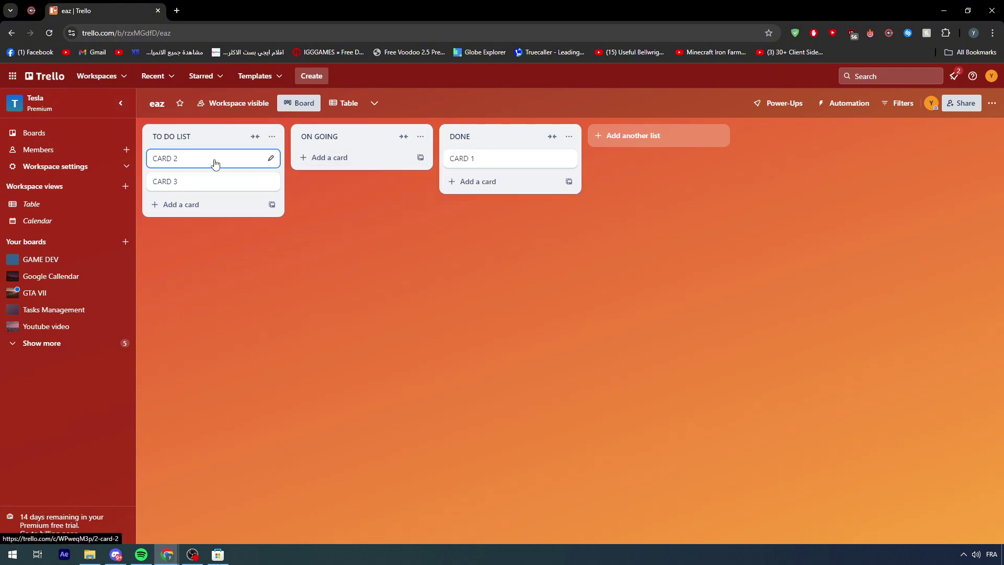
pyautogui.moveTo(215, 162); pyautogui.dragTo(489, 197)
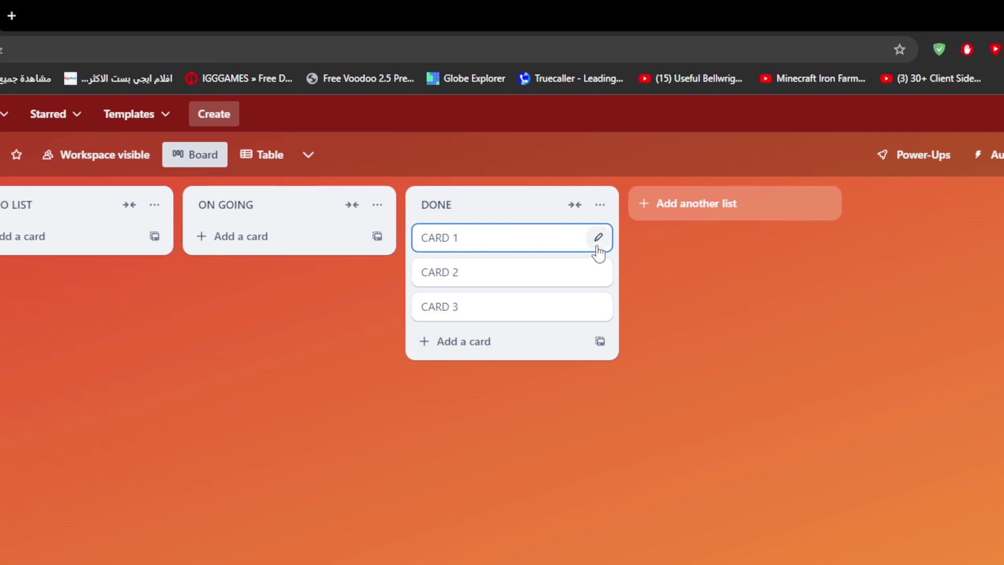
# - Open CARD 1 in the DONE list and add a checklist to it
pyautogui.click(565, 247)
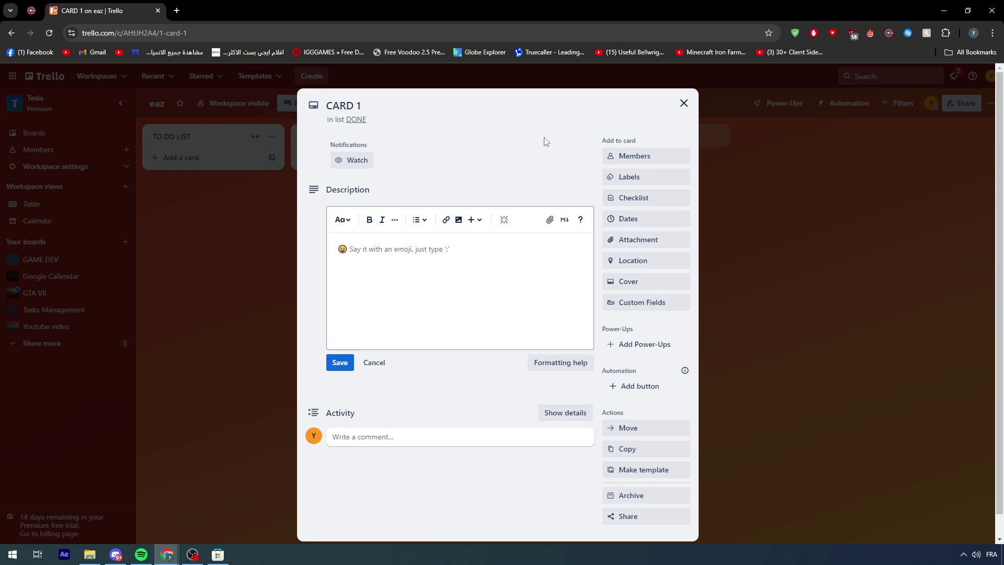
pyautogui.scroll(-1, 602, 157)
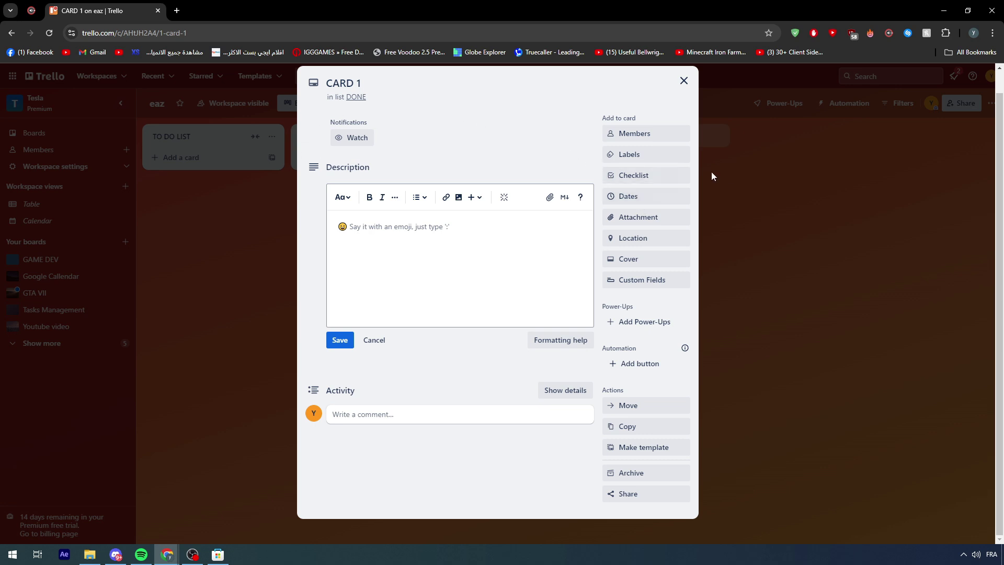
pyautogui.click(637, 180)
pyautogui.press('Return')
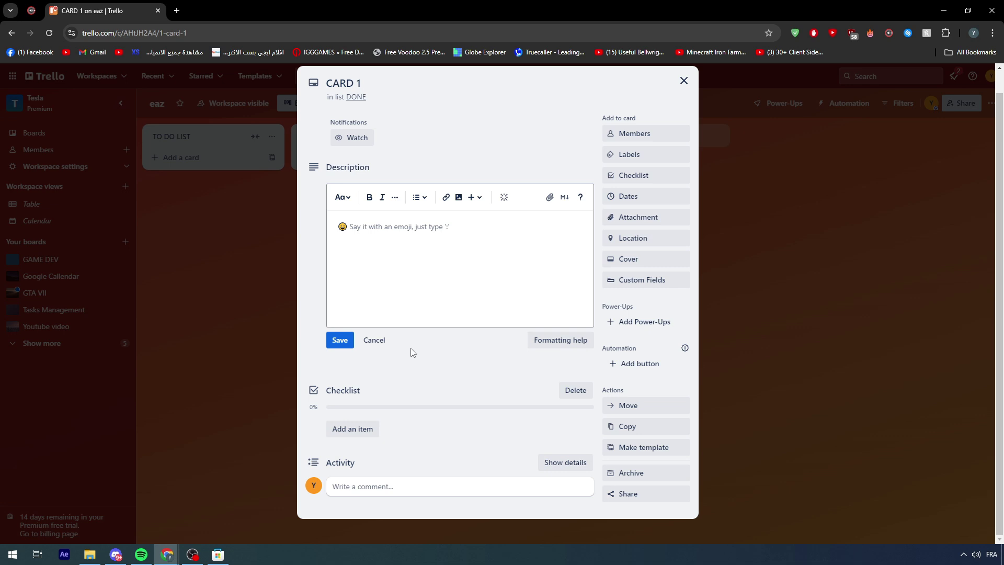
# - Delete the checklist from CARD 1 and close the card
pyautogui.click(576, 392)
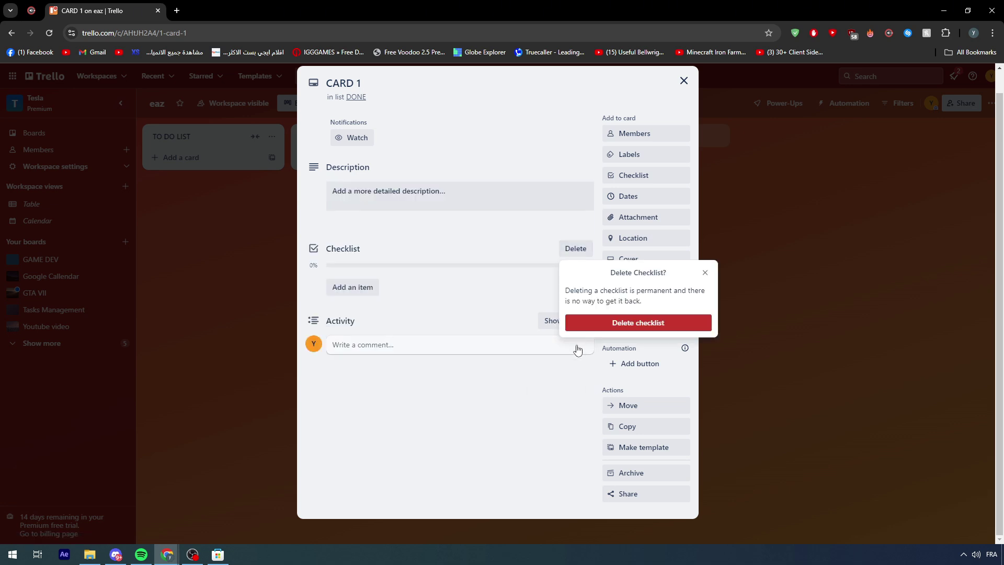
pyautogui.click(570, 322)
pyautogui.click(684, 80)
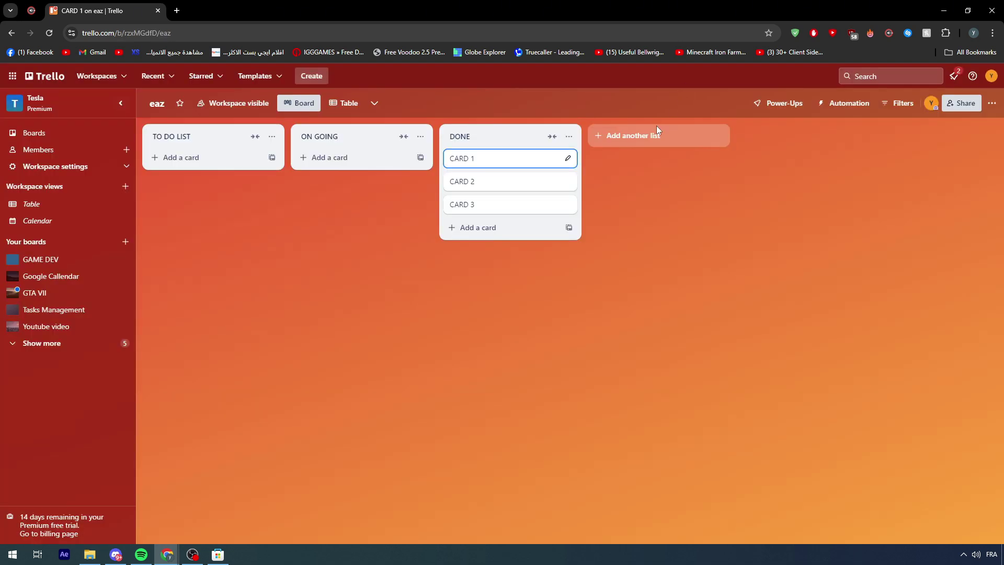
# - Try to clear the name of CARD 1 in the DONE list with the quick editor
pyautogui.click(567, 158)
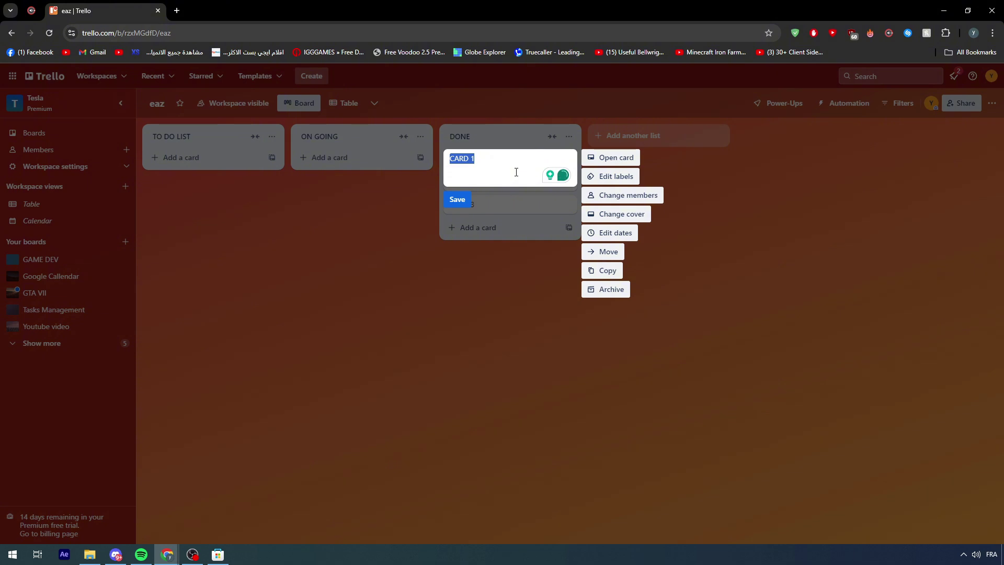
pyautogui.press('BackSpace')
pyautogui.click(497, 292)
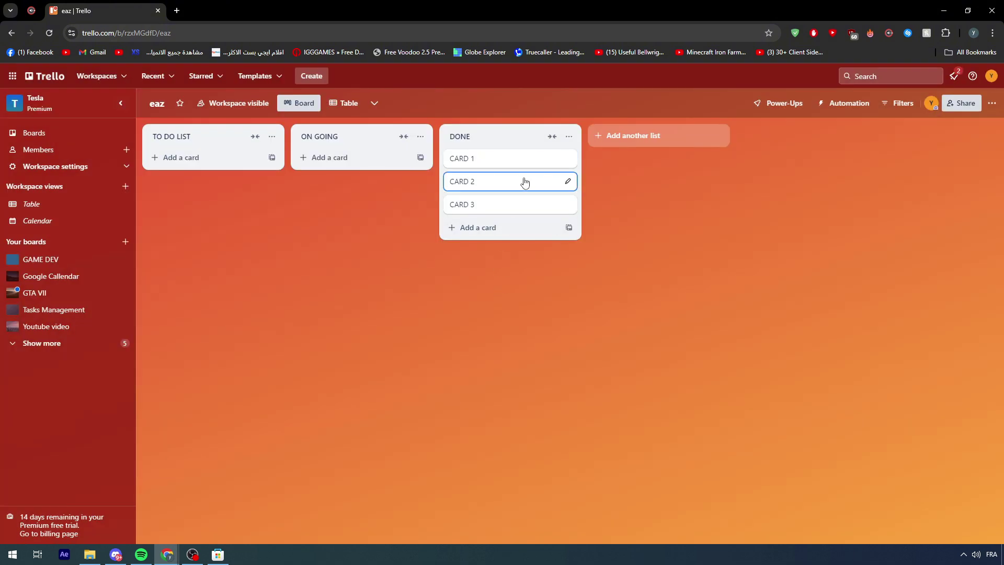
pyautogui.moveTo(504, 202)
pyautogui.mouseDown()
pyautogui.moveTo(628, 219)
pyautogui.moveTo(683, 204)
pyautogui.moveTo(506, 205)
pyautogui.mouseUp()
pyautogui.moveTo(503, 160)
pyautogui.mouseDown()
pyautogui.moveTo(586, 186)
pyautogui.moveTo(494, 159)
pyautogui.mouseUp()
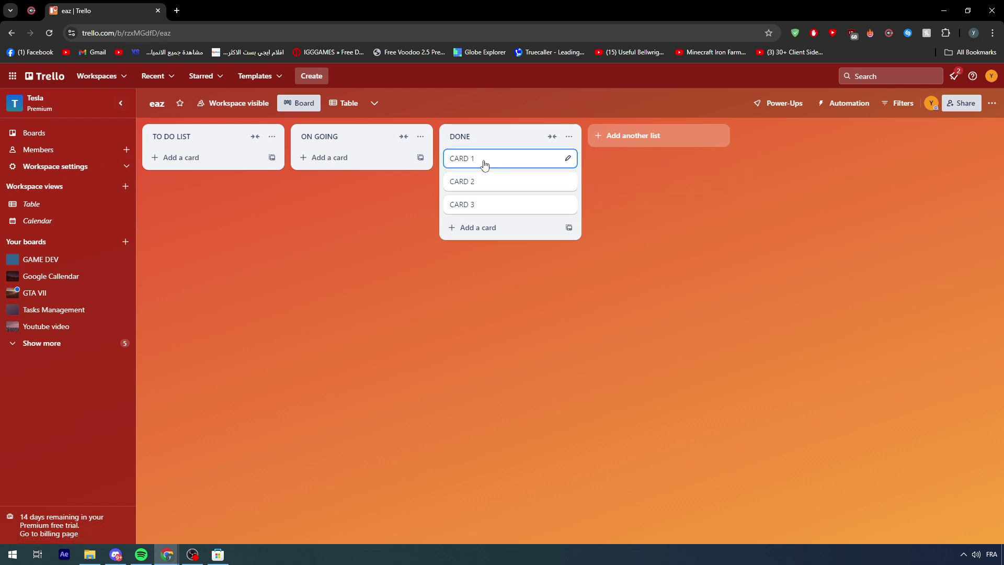
pyautogui.click(484, 161)
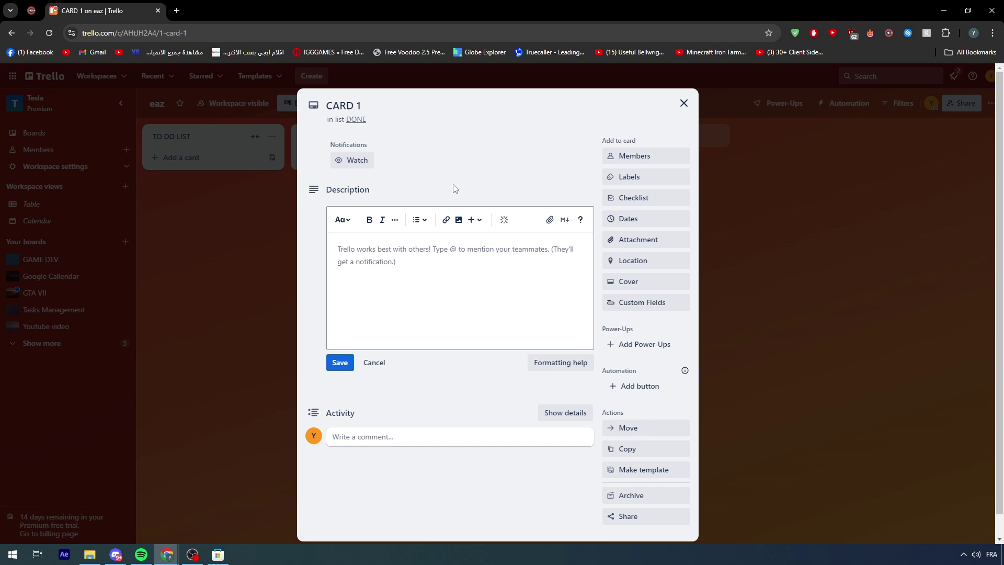
pyautogui.click(687, 110)
# - Try to remove CARD 1 by erasing its whole title and saving the empty name
pyautogui.click(567, 159)
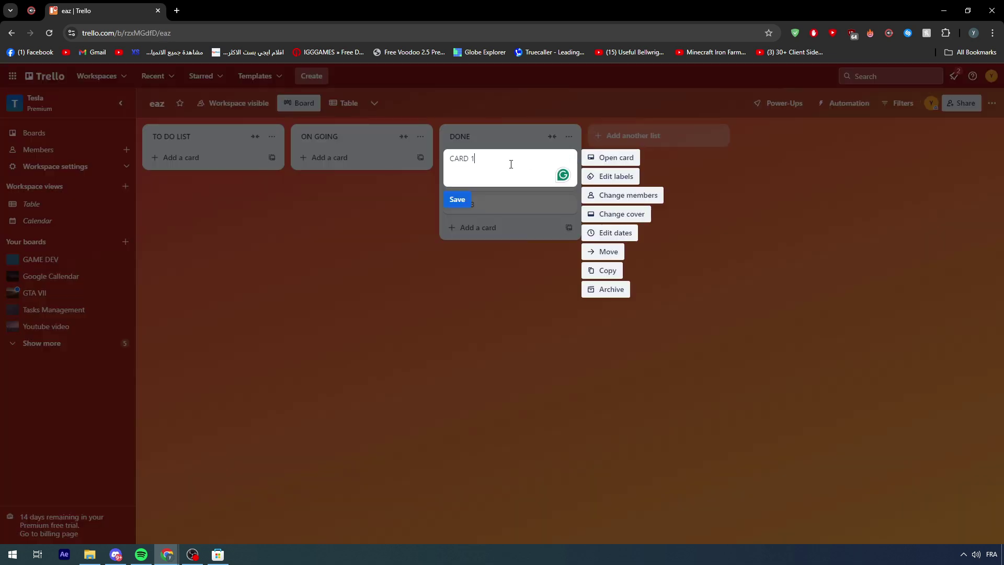
pyautogui.press('BackSpace')
pyautogui.press('BackSpace')
pyautogui.press('BackSpace')
pyautogui.press('BackSpace')
pyautogui.press('BackSpace')
pyautogui.press('BackSpace')
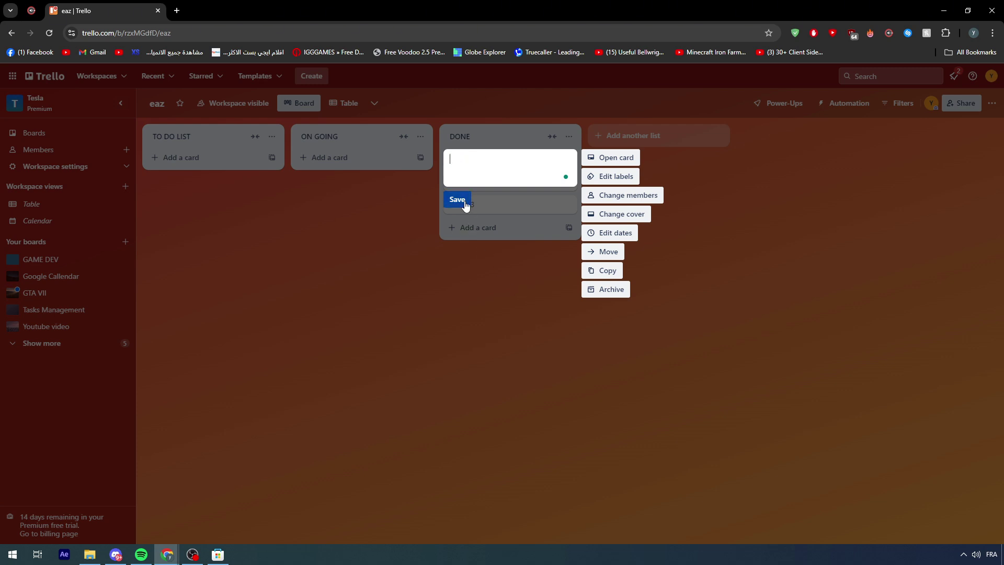
pyautogui.click(465, 203)
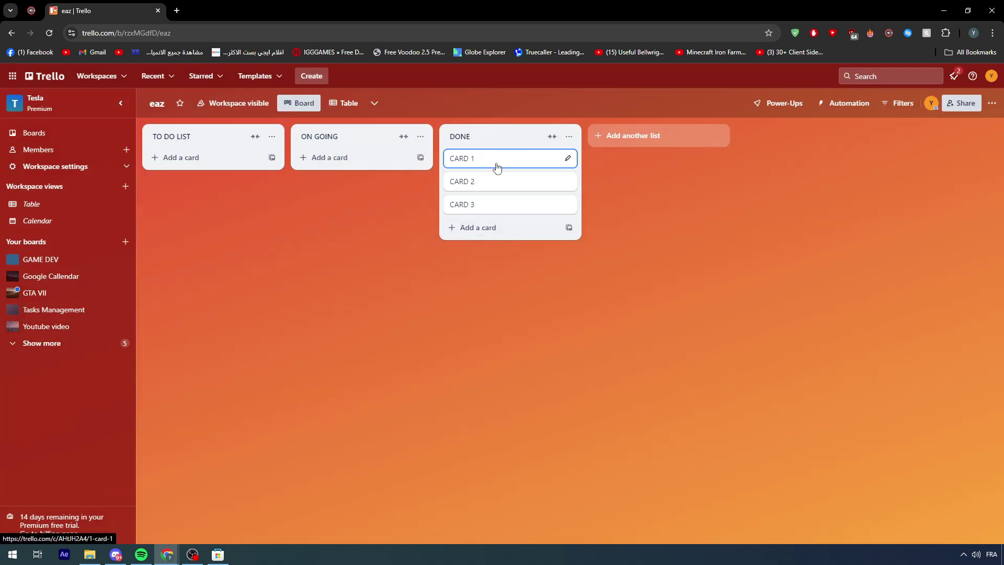
# - Move CARD 1 out of the DONE list and into the TO DO LIST
pyautogui.moveTo(497, 161); pyautogui.dragTo(693, 174)
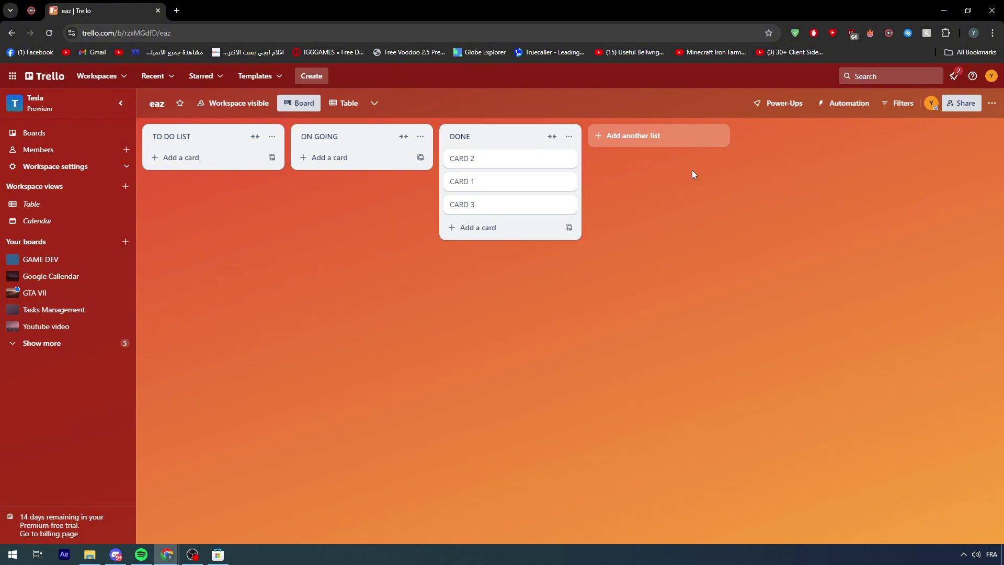
pyautogui.moveTo(465, 186); pyautogui.dragTo(807, 167)
pyautogui.moveTo(509, 175); pyautogui.dragTo(178, 244)
# - Archive CARD 1 from the TO DO LIST
pyautogui.rightClick(206, 157)
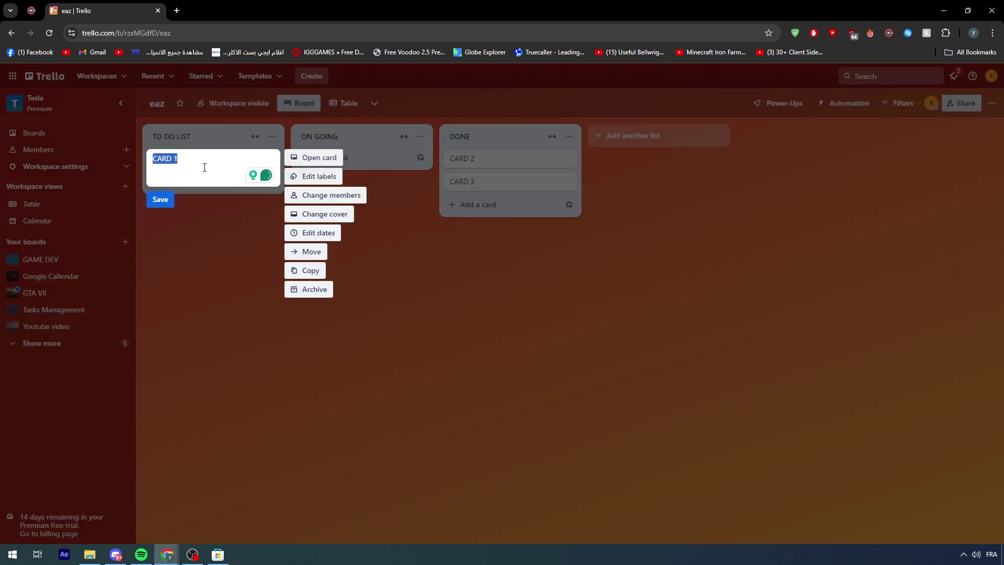
pyautogui.click(212, 200)
pyautogui.click(218, 166)
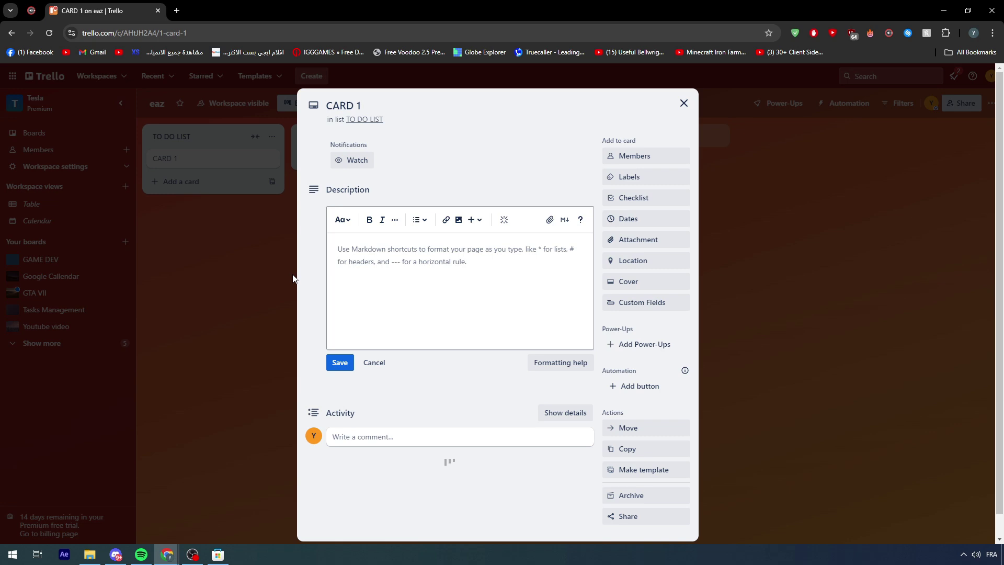
pyautogui.click(231, 272)
pyautogui.click(270, 159)
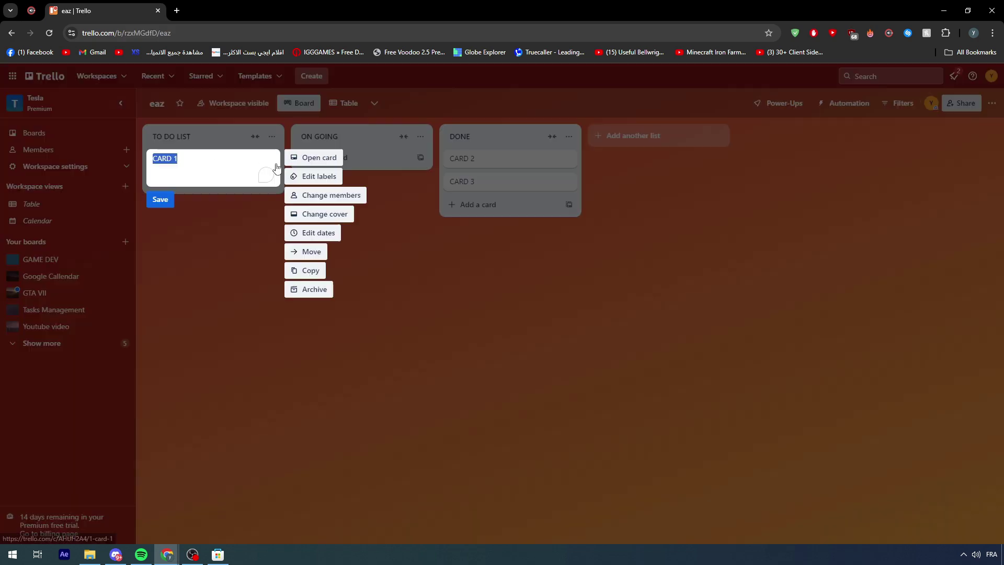
pyautogui.click(311, 294)
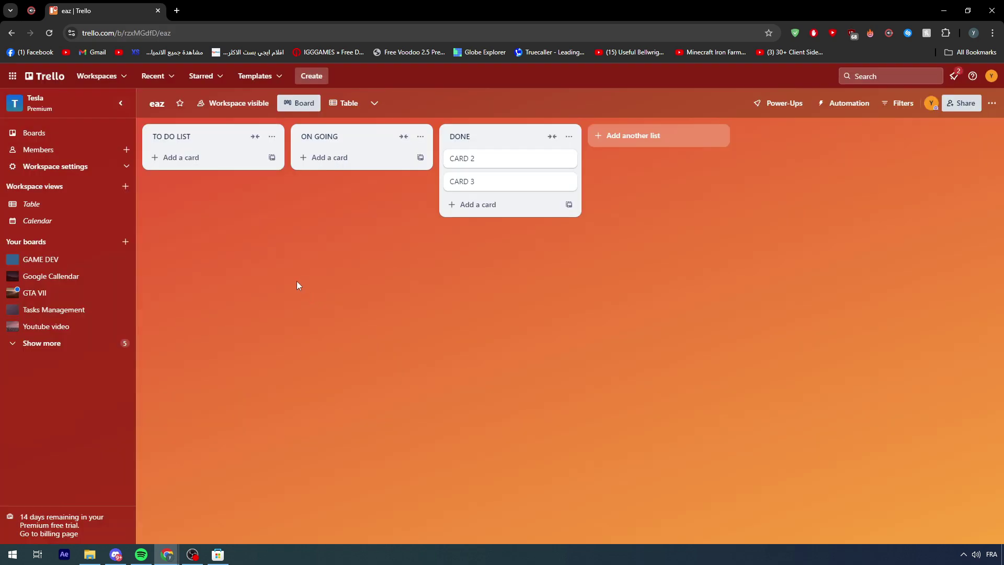
pyautogui.click(271, 138)
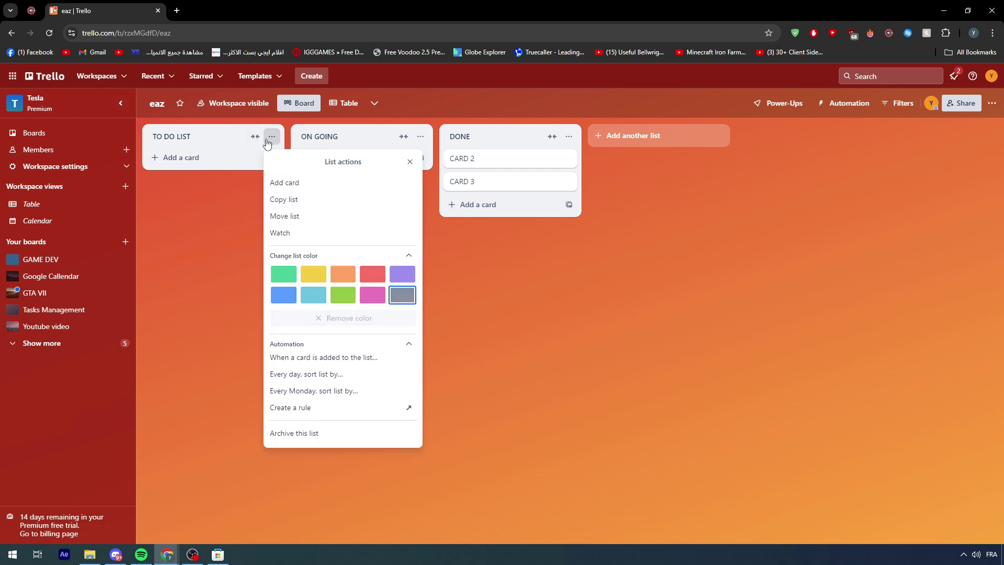
pyautogui.click(203, 260)
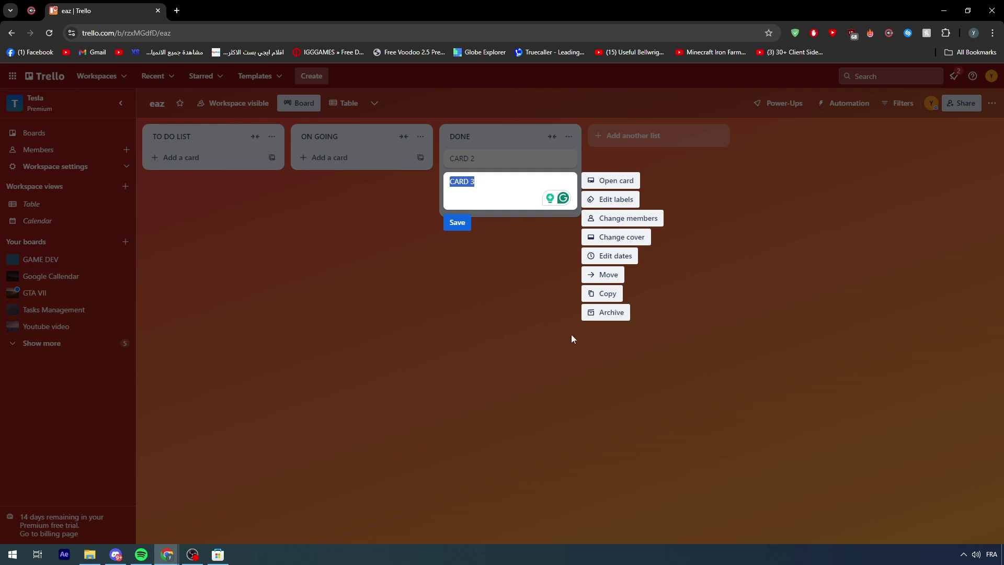
# - Archive CARD 3 of the DONE list from its detail view and close the card
pyautogui.click(617, 181)
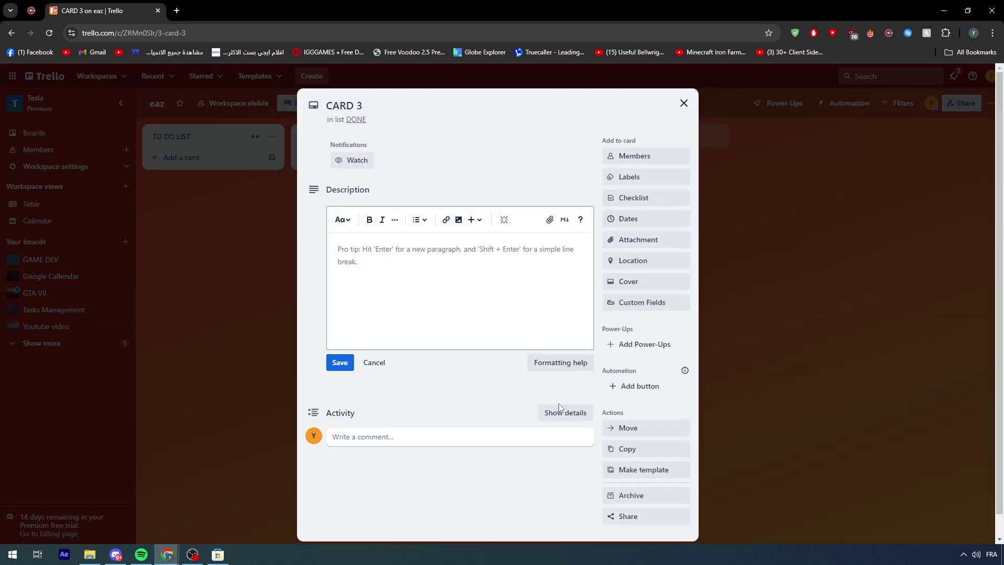
pyautogui.scroll(-1, 586, 476)
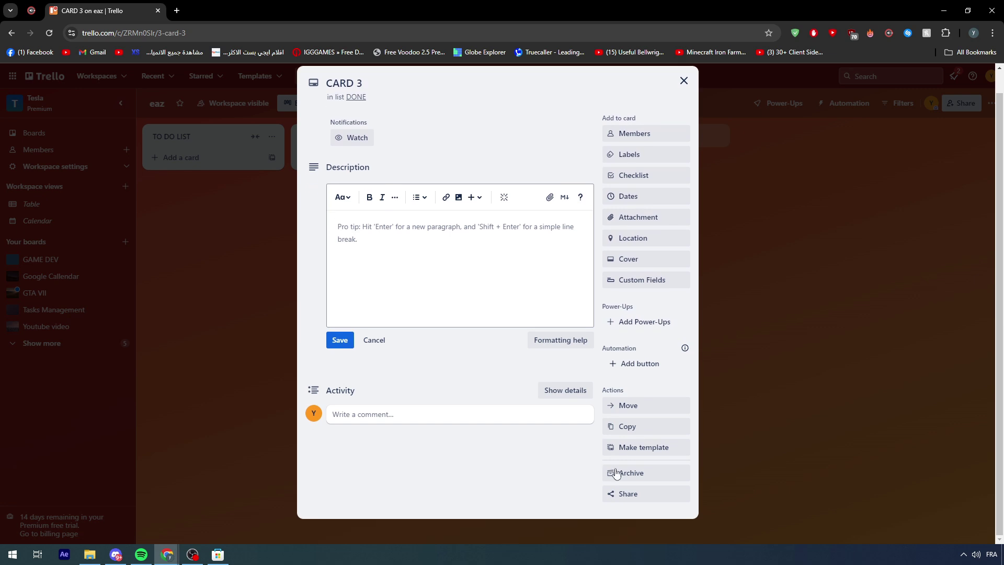
pyautogui.click(646, 478)
pyautogui.scroll(-2, 580, 477)
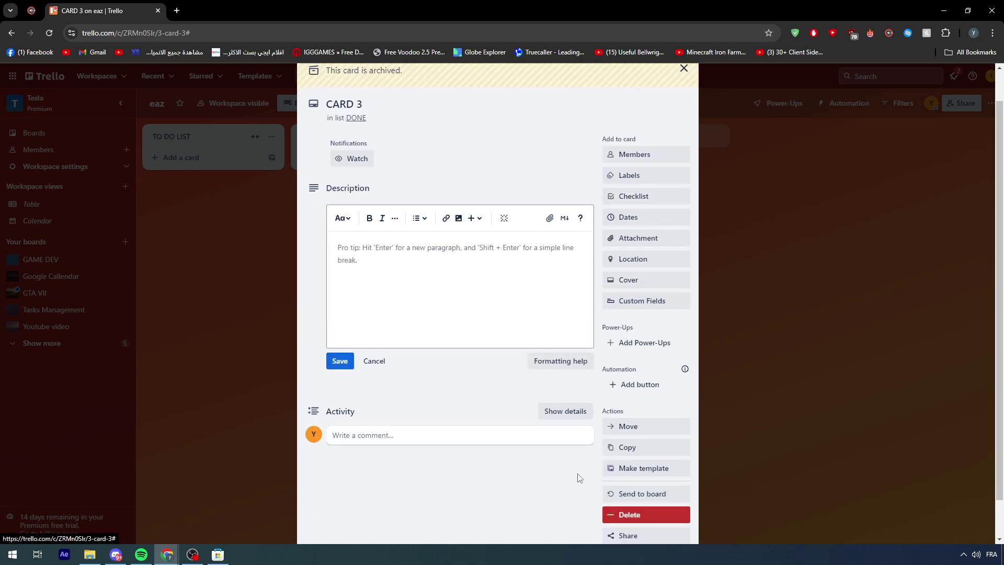
pyautogui.scroll(2, 575, 474)
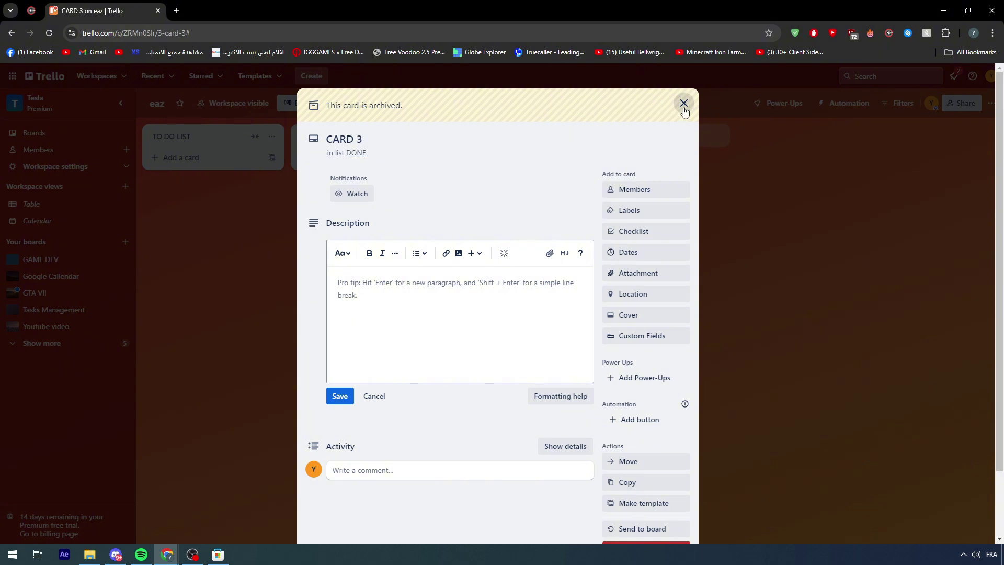
pyautogui.scroll(-2, 678, 151)
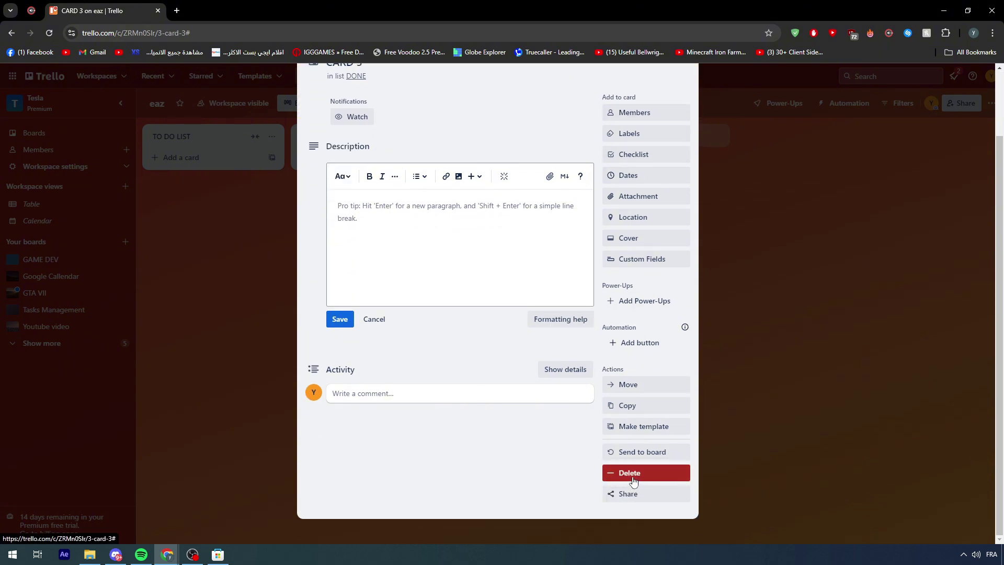
pyautogui.press('-')
pyautogui.click(561, 464)
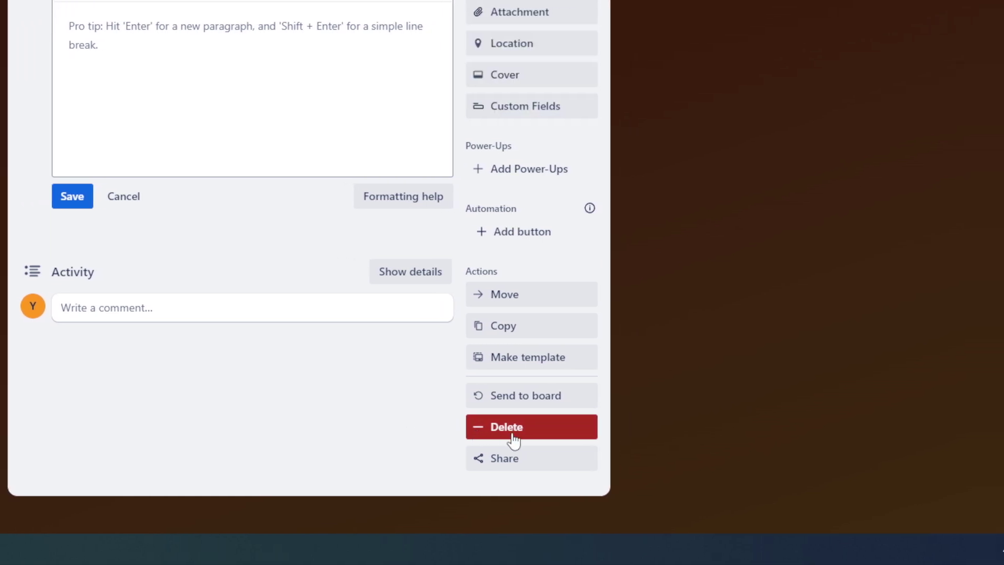
pyautogui.press('-')
pyautogui.click(372, 408)
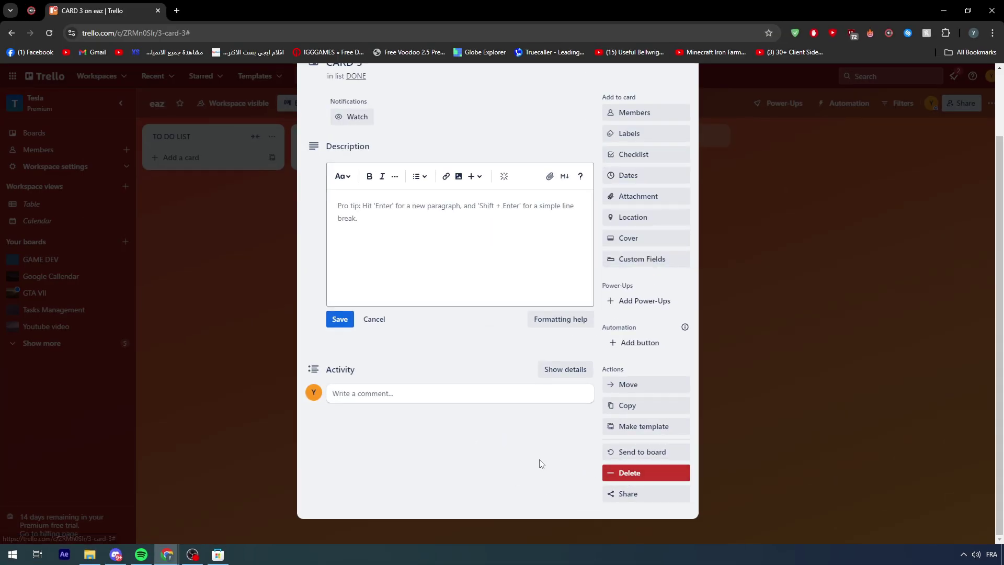
pyautogui.scroll(3, 559, 307)
pyautogui.click(679, 105)
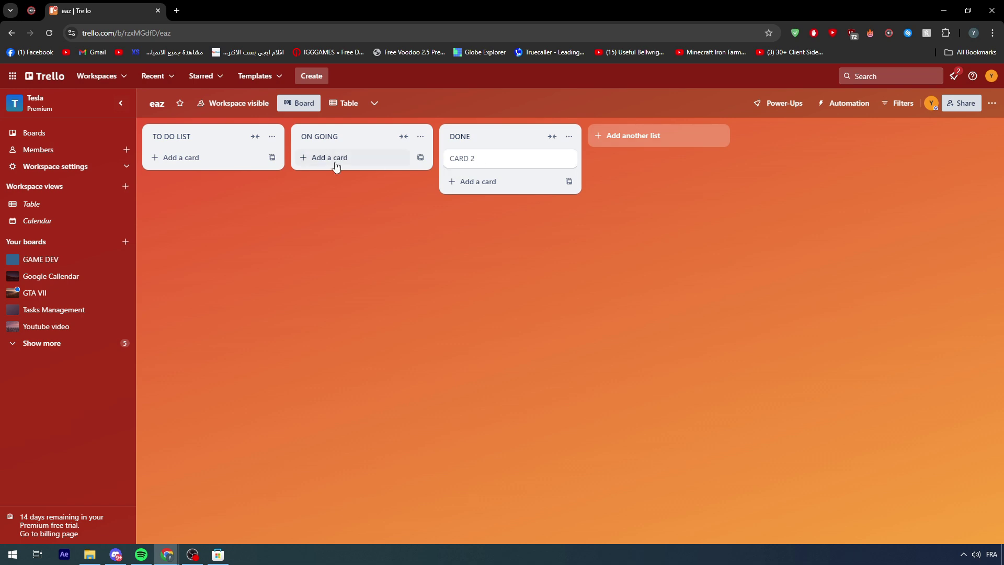
pyautogui.click(200, 165)
pyautogui.click(444, 223)
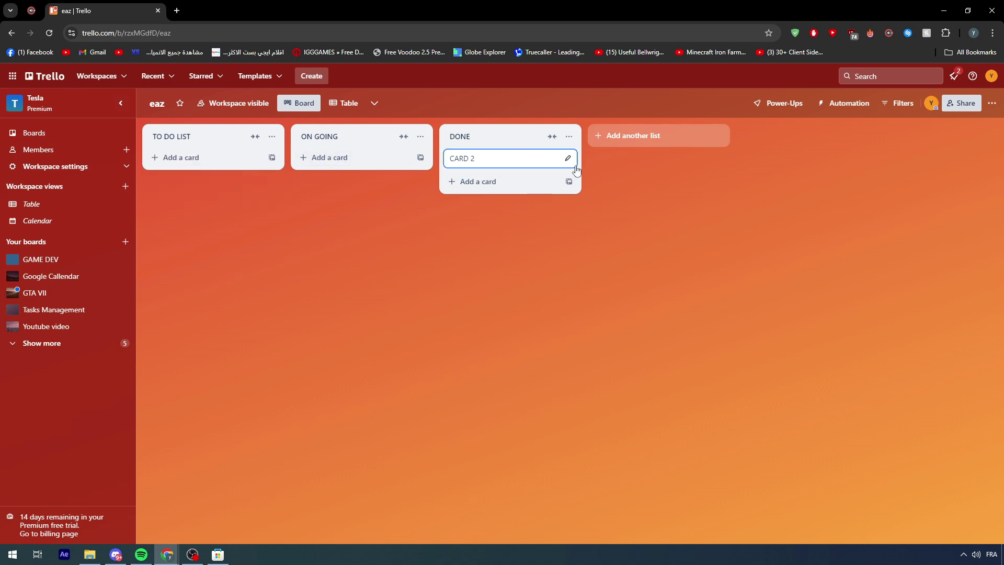
# - Archive CARD 2 of the DONE list from its detail view and delete it permanently
pyautogui.click(522, 160)
pyautogui.click(517, 222)
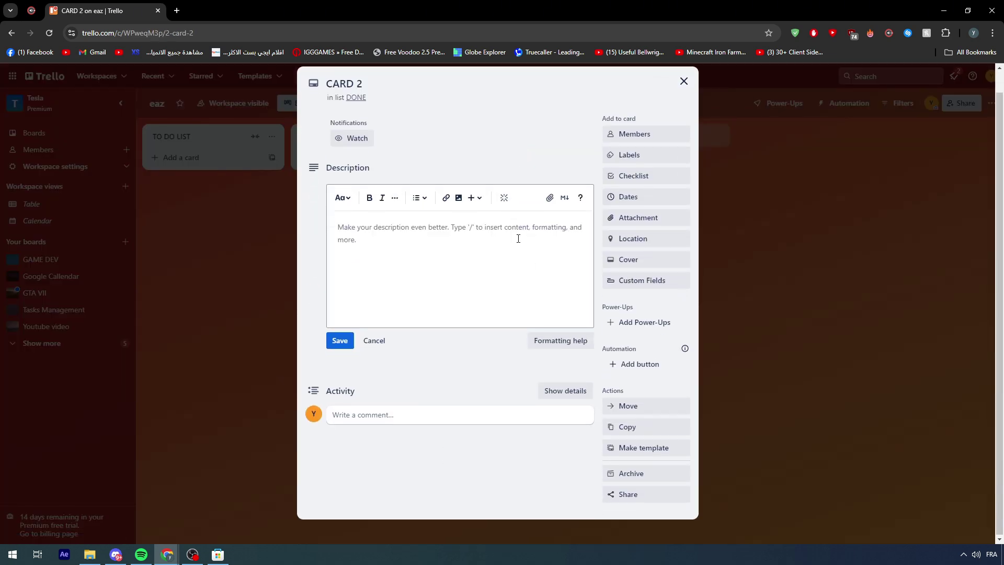
pyautogui.click(635, 472)
pyautogui.scroll(-1, 639, 478)
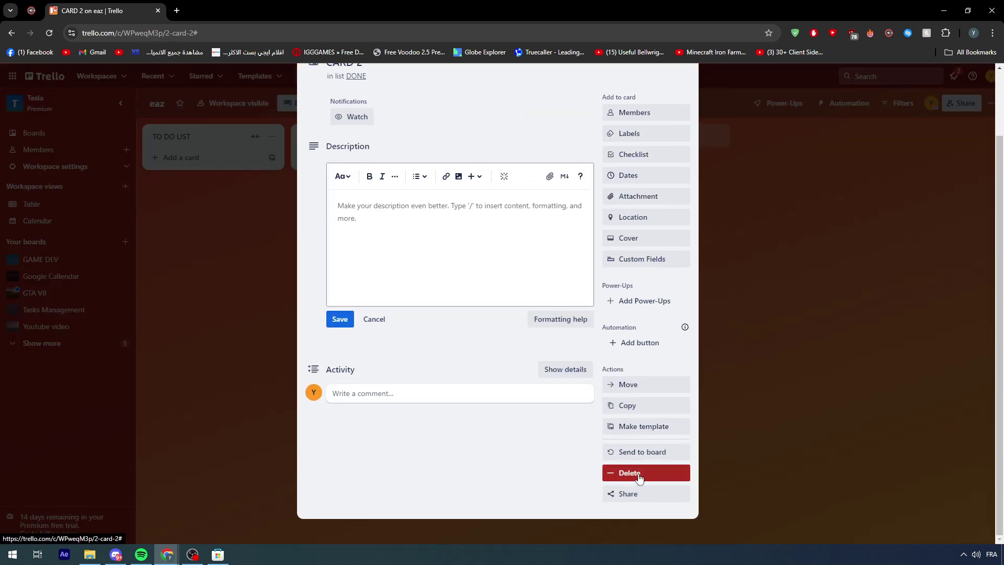
pyautogui.click(638, 478)
pyautogui.click(680, 448)
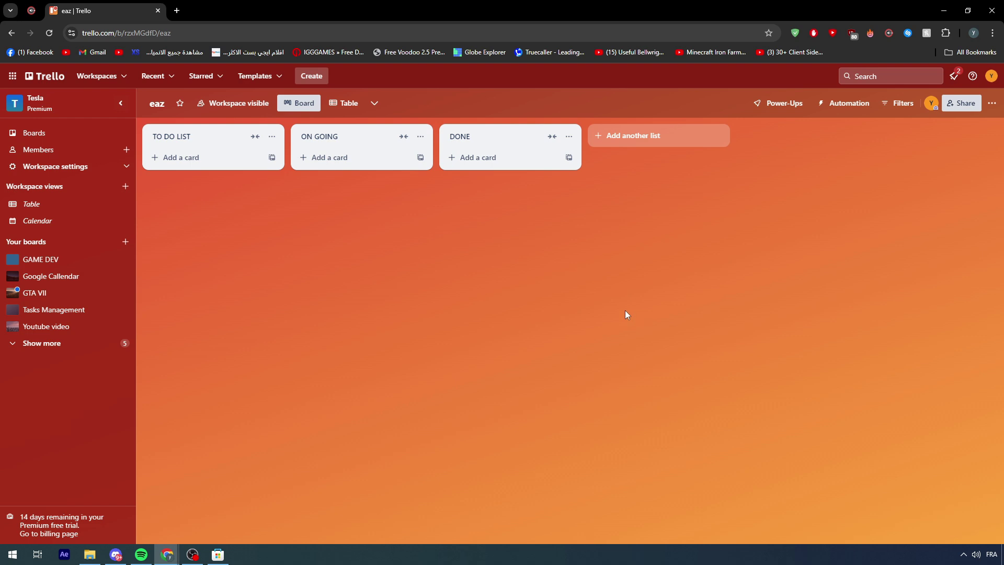
# - Add three cards named "cARD &", "card 2" and "card" to the TO DO LIST
pyautogui.click(174, 156)
pyautogui.write('c')
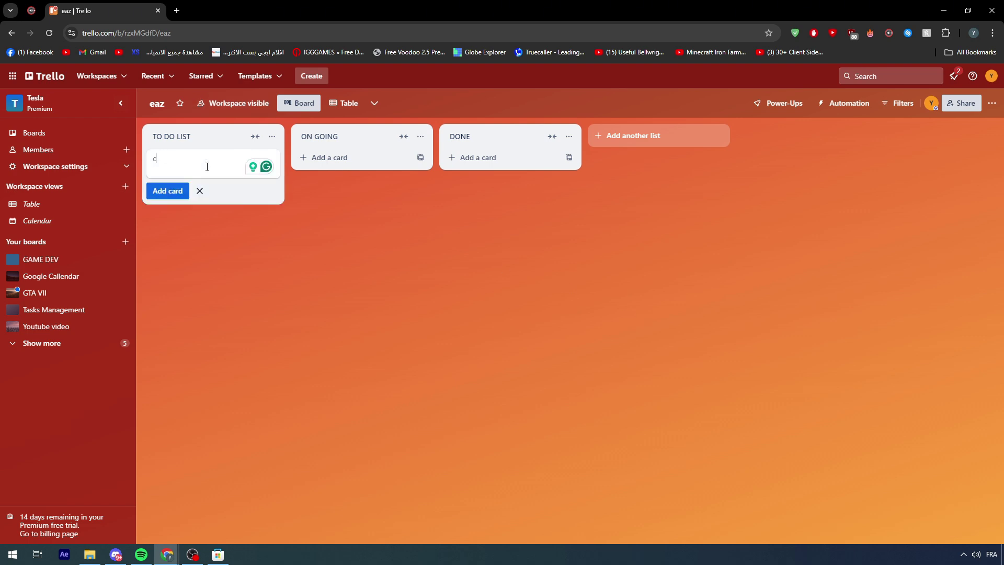
pyautogui.write('ARD &')
pyautogui.press('Return')
pyautogui.write('card 2')
pyautogui.press('Return')
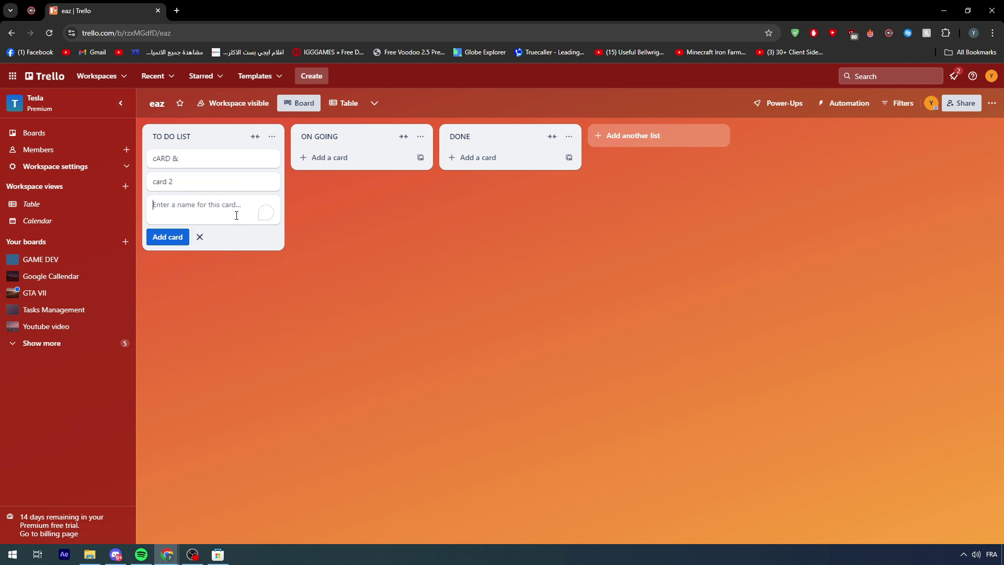
pyautogui.write('card')
pyautogui.press('Return')
pyautogui.click(356, 221)
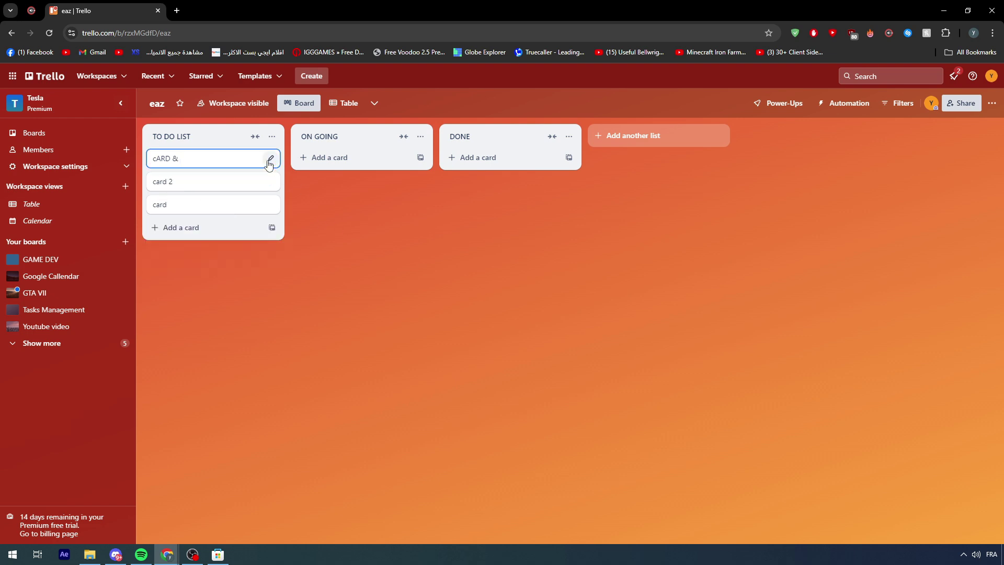
# - Archive the "cARD &" card in the TO DO LIST through its quick editor
pyautogui.click(269, 163)
pyautogui.click(313, 290)
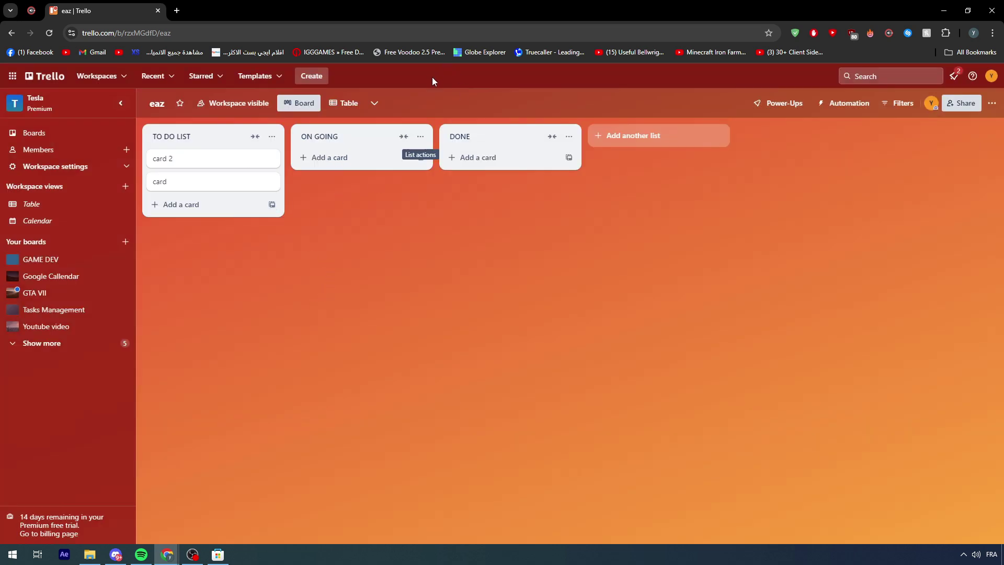
pyautogui.click(380, 103)
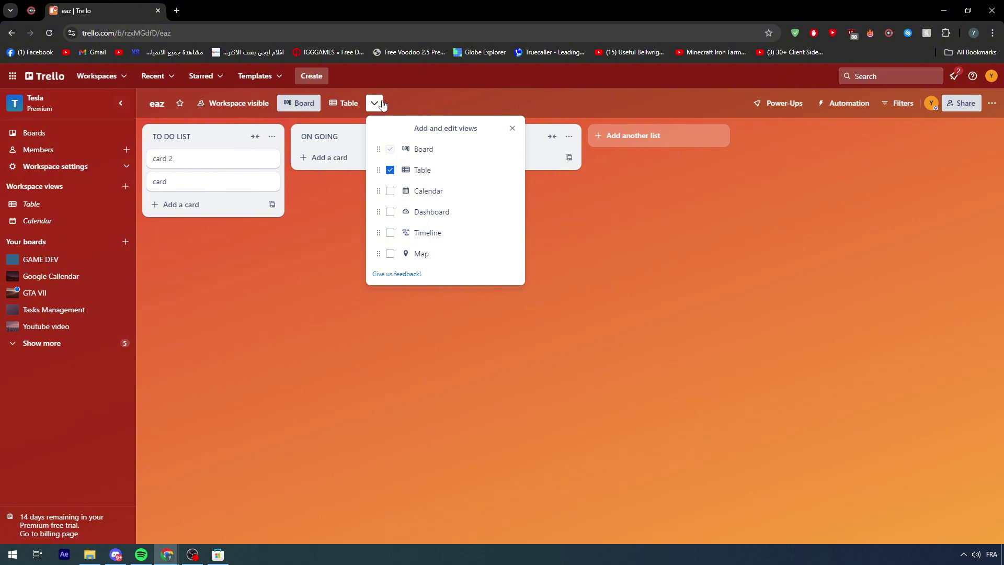
pyautogui.click(381, 104)
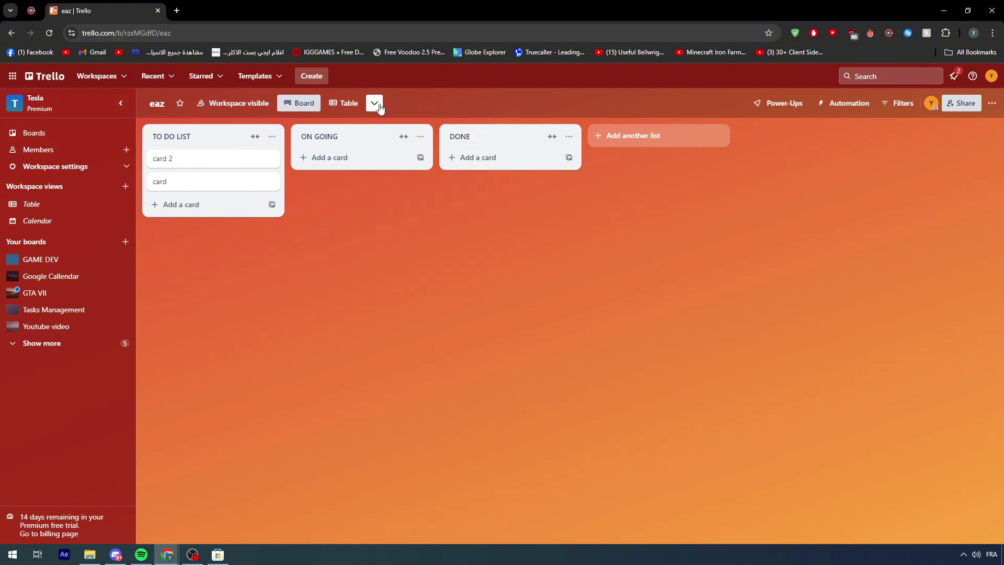
# - Archive the card named "card" in the TO DO LIST from its detail view and delete it permanently
pyautogui.click(244, 187)
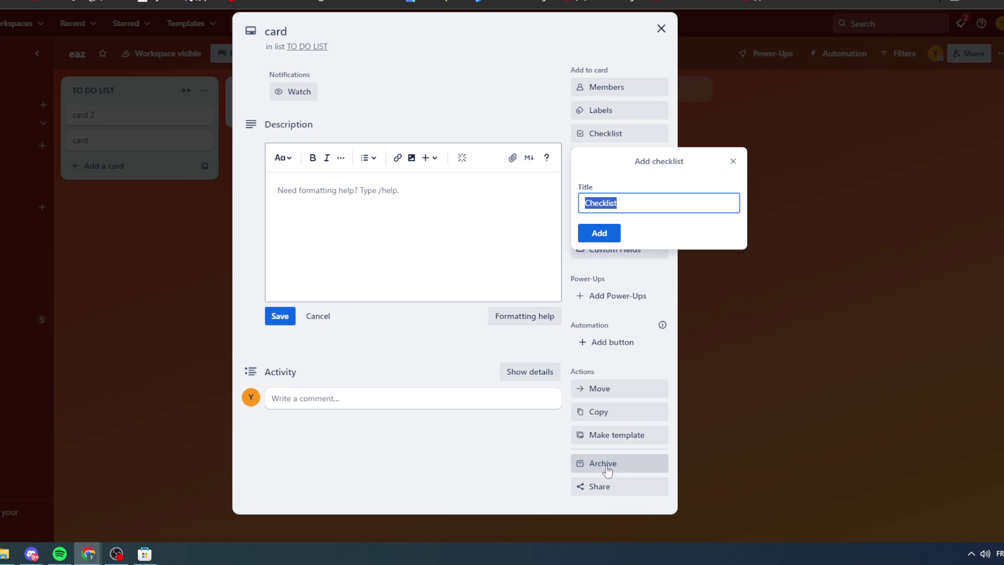
pyautogui.click(630, 474)
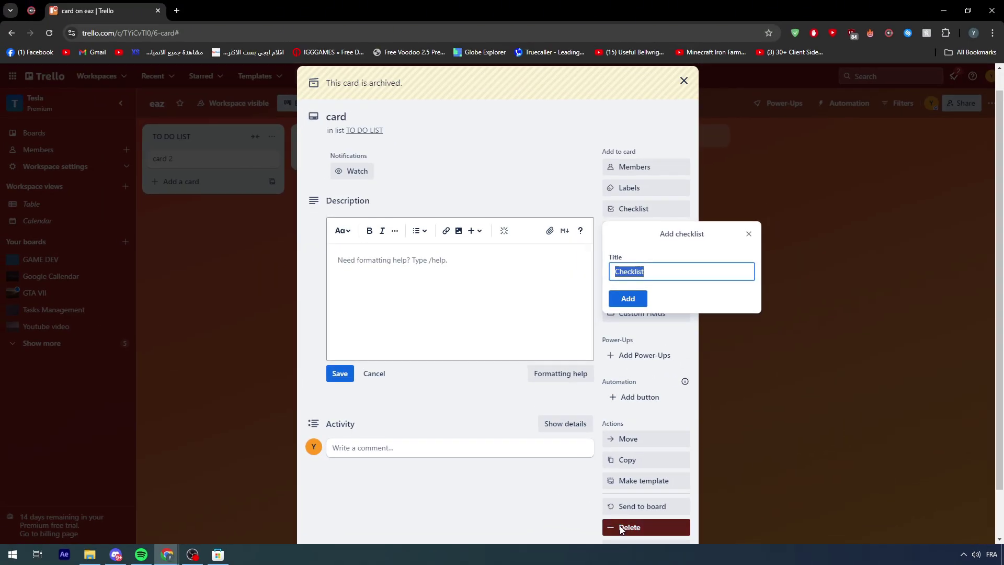
pyautogui.click(622, 509)
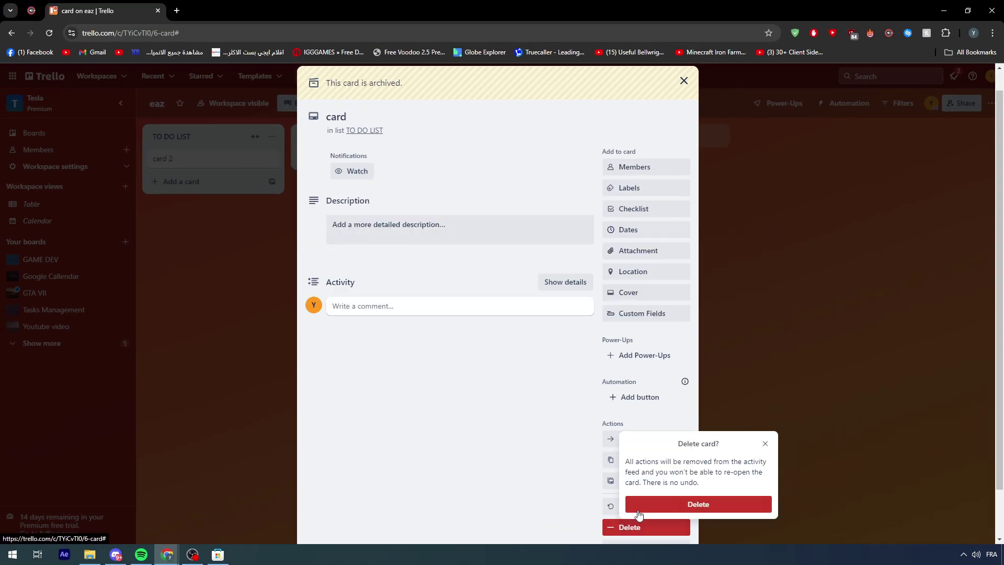
pyautogui.click(641, 507)
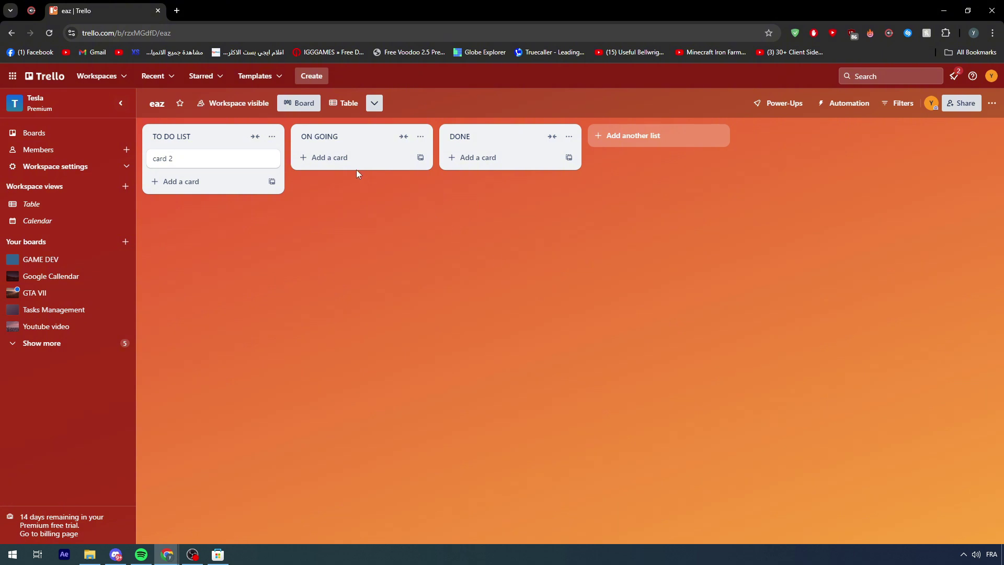
# - Try to remove the TO DO LIST by erasing its name
pyautogui.click(273, 137)
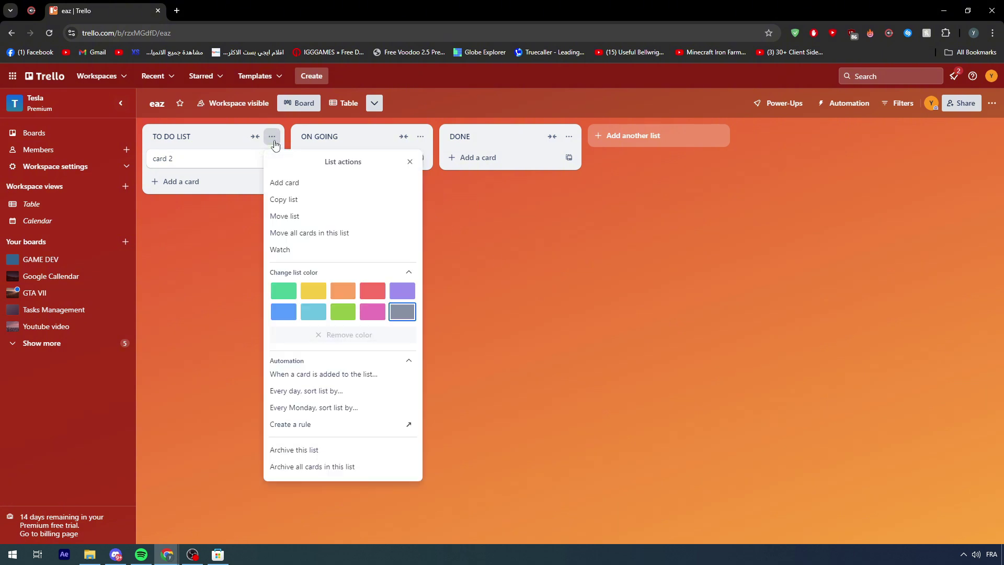
pyautogui.click(197, 135)
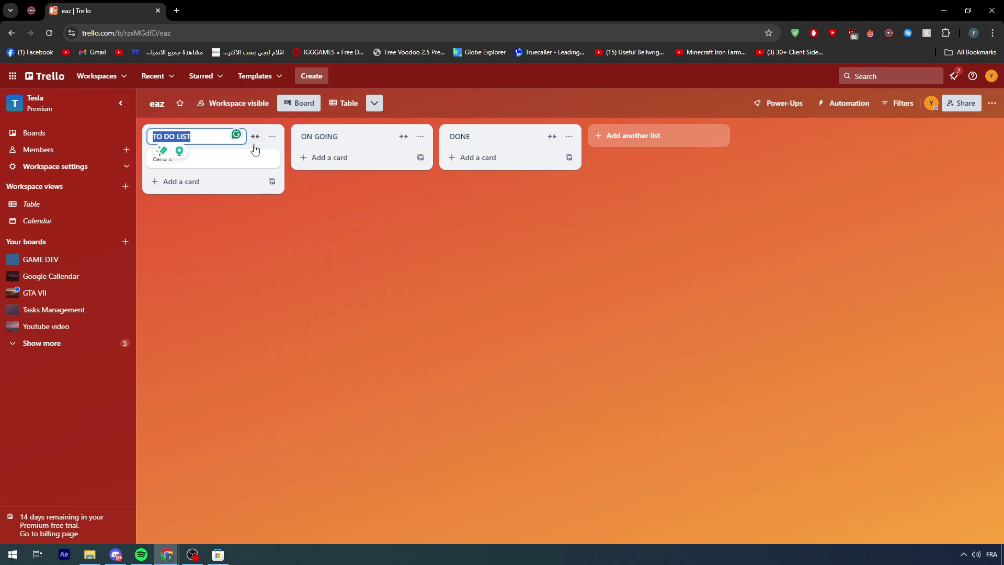
pyautogui.rightClick(191, 141)
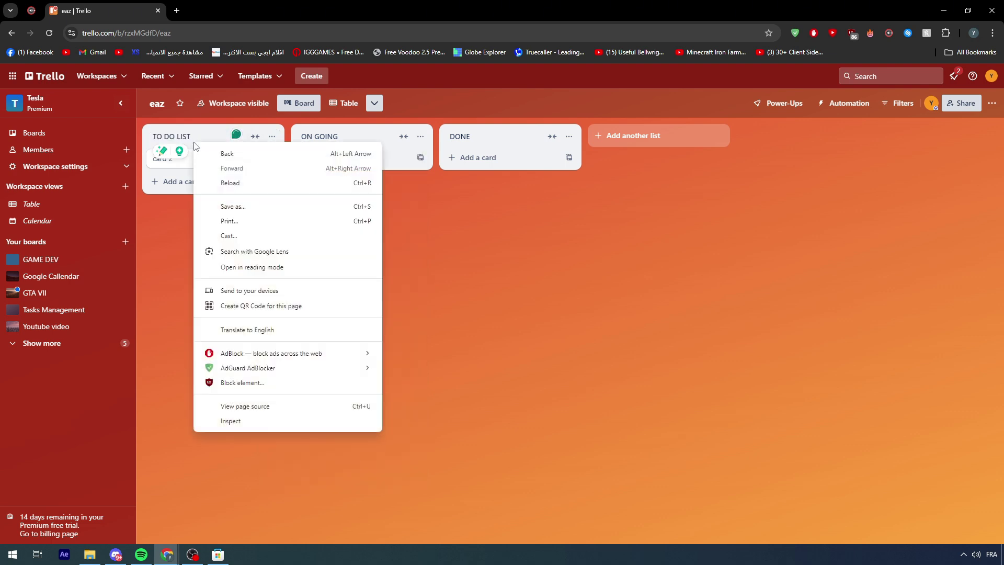
pyautogui.press('Escape')
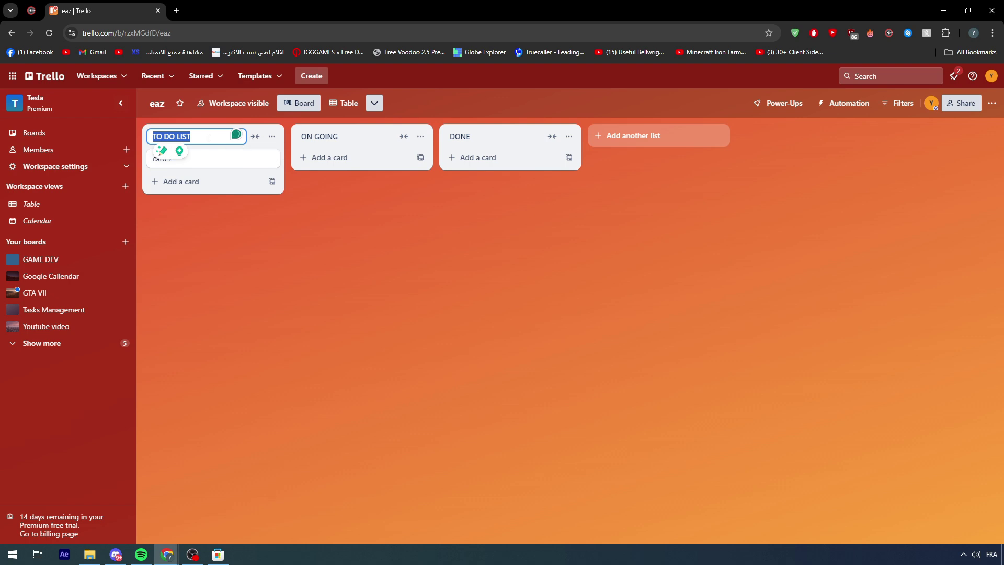
pyautogui.press('BackSpace')
pyautogui.click(228, 222)
# - Archive the whole TO DO LIST and undo the archiving
pyautogui.click(270, 138)
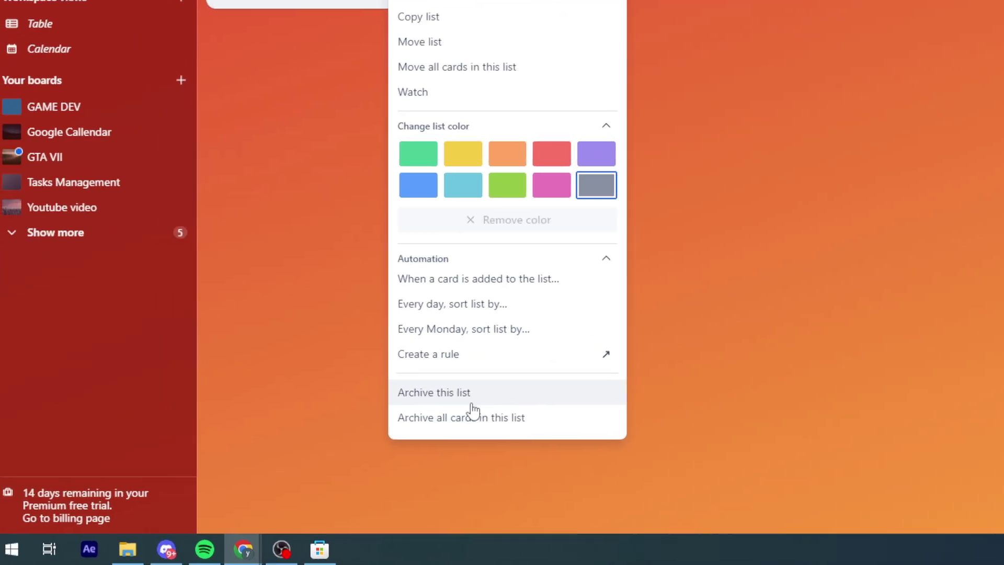
pyautogui.click(496, 395)
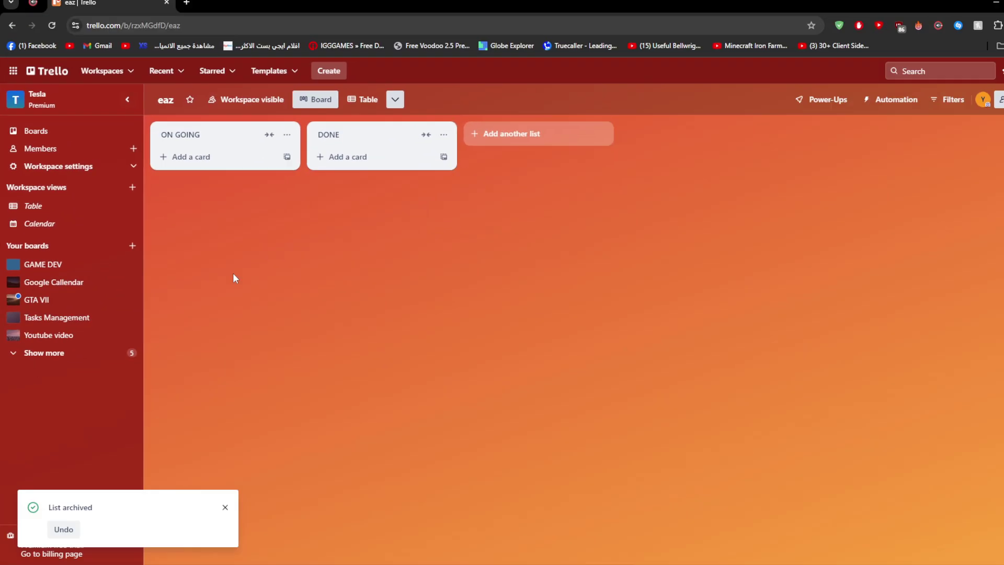
pyautogui.click(62, 513)
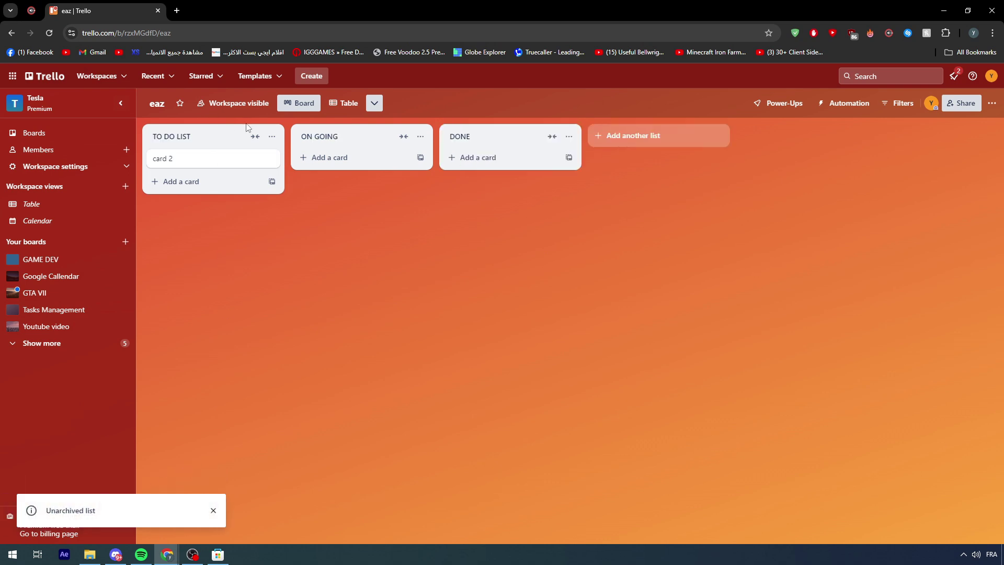
pyautogui.click(272, 136)
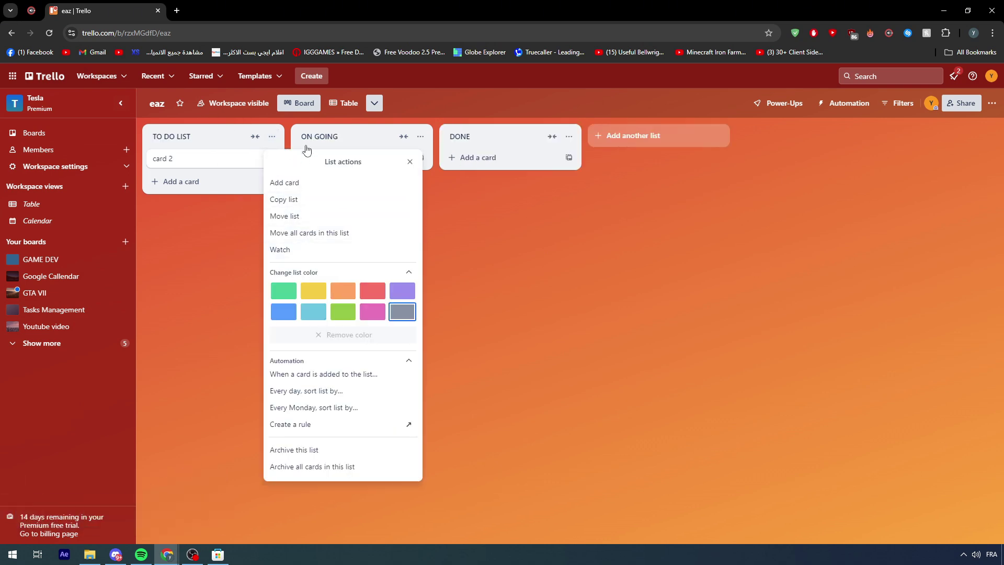
pyautogui.click(199, 232)
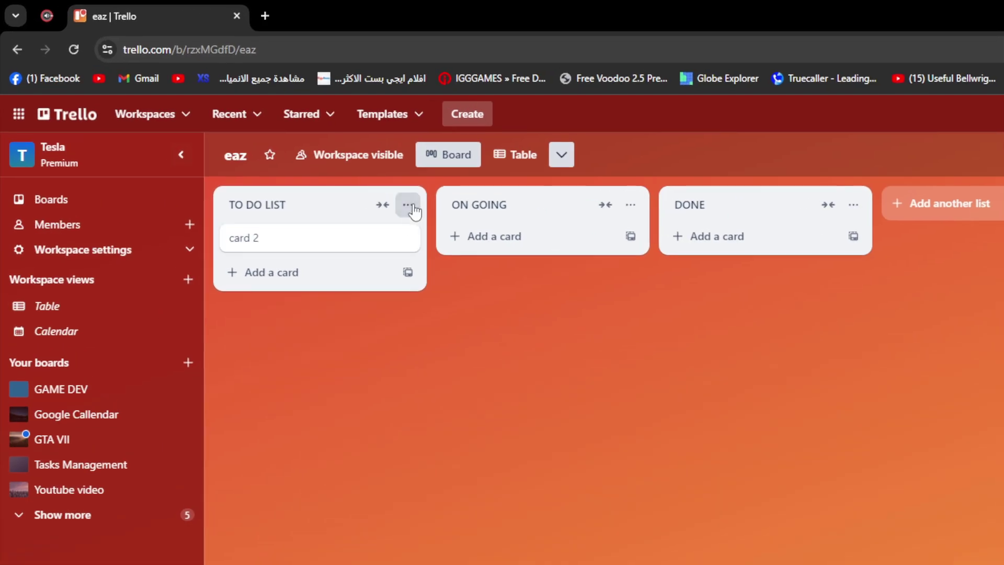
# - Archive all cards in the TO DO LIST and confirm the archiving
pyautogui.click(272, 137)
pyautogui.click(434, 440)
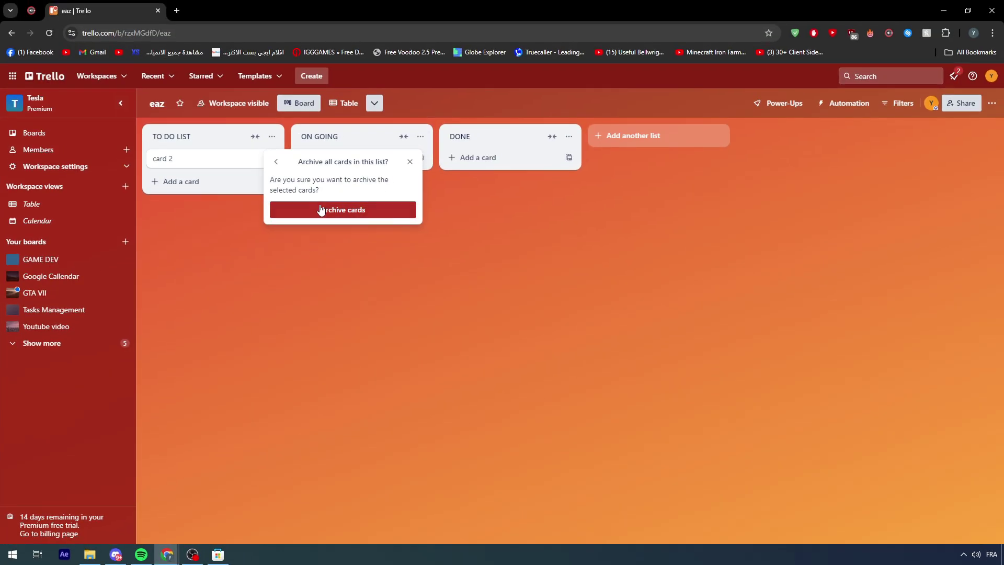
pyautogui.click(321, 209)
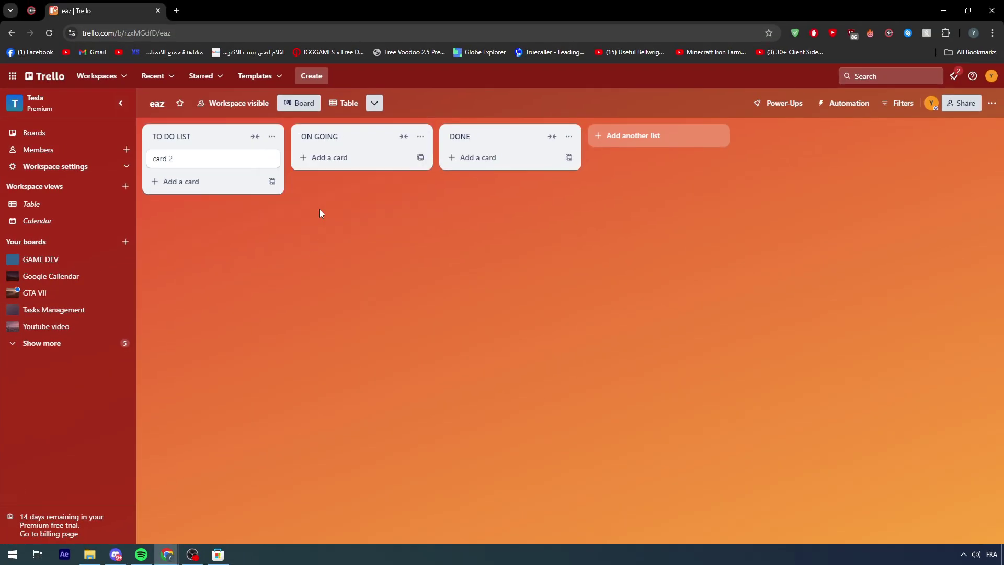